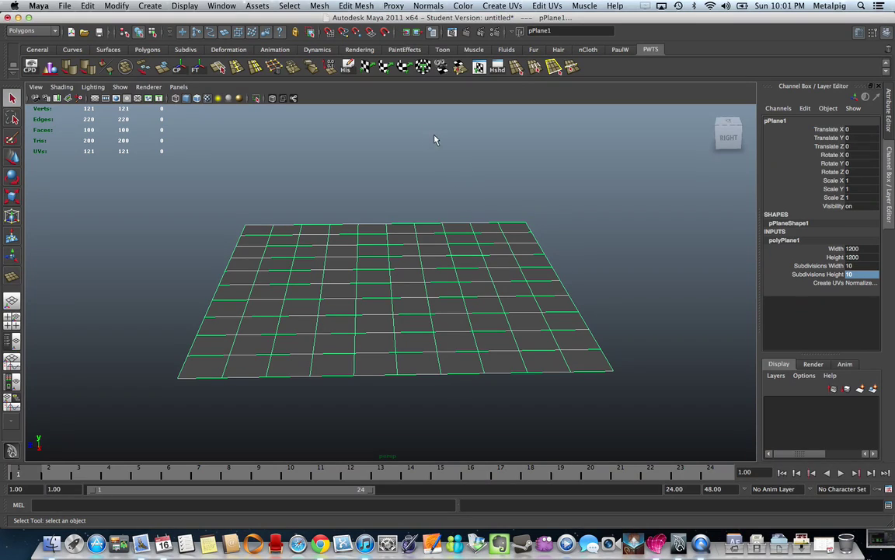
- Apply a Y-axis planar UV projection to the plane, keeping its existing UV set
left_click(367, 68)
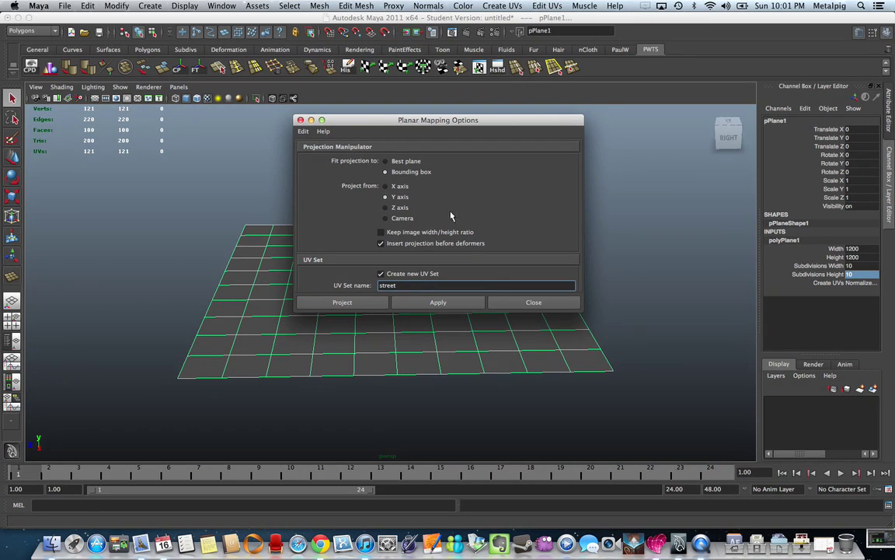
left_click(381, 274)
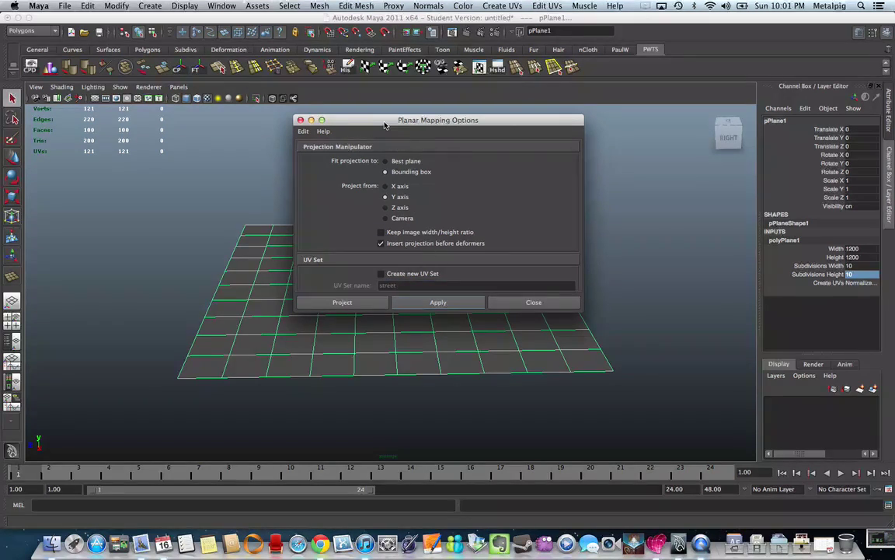
left_click_drag(350, 119, 384, 94)
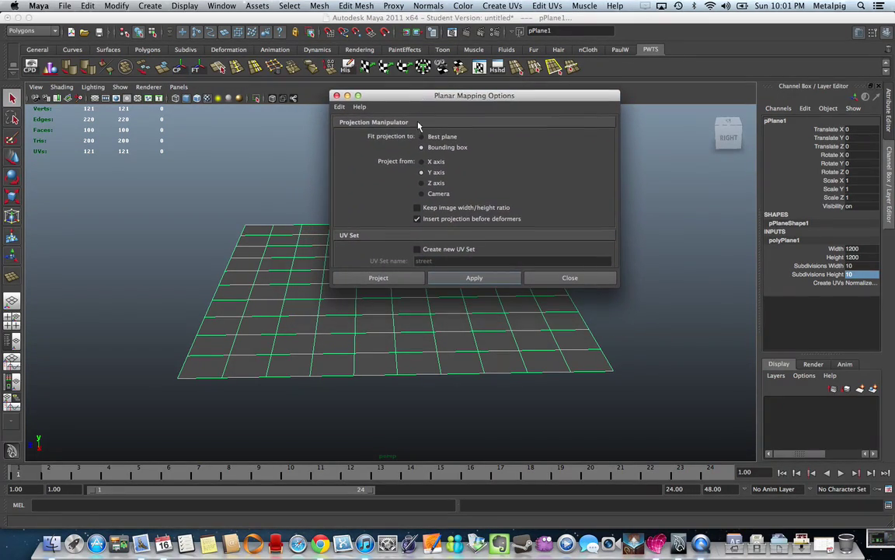
left_click(464, 281)
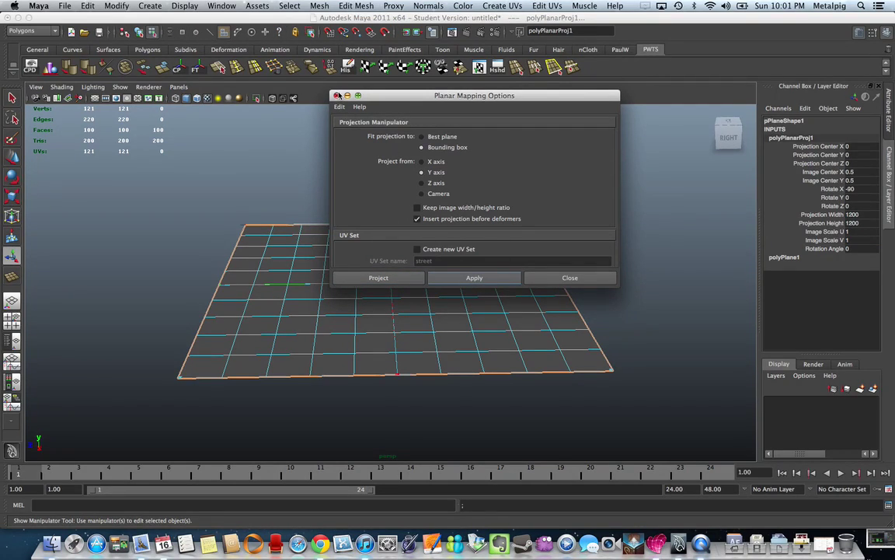
left_click(336, 96)
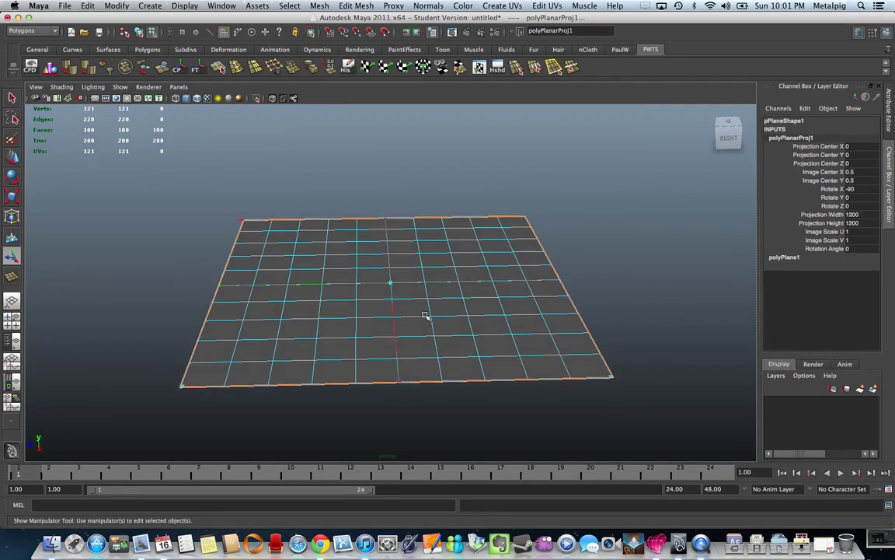
- Return to object mode, select the plane, and bring up the UV Texture Editor
right_click_drag(392, 247, 440, 230)
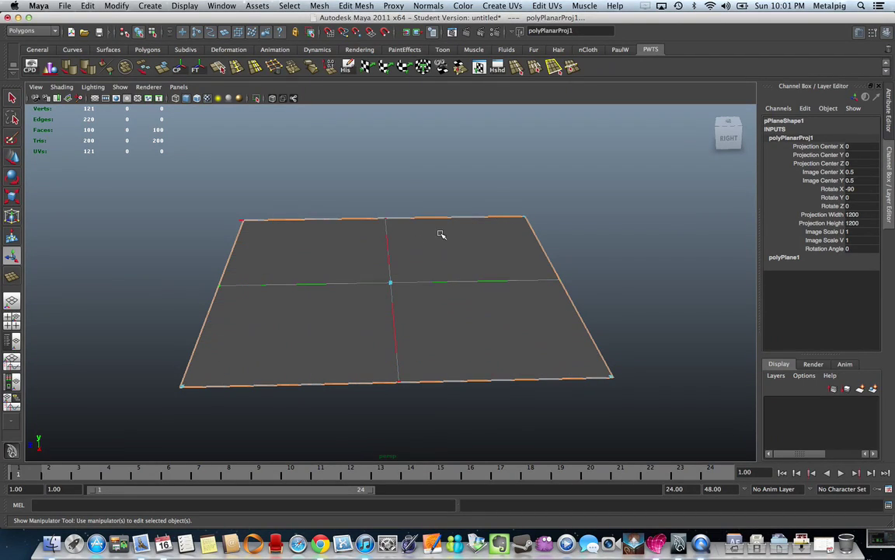
left_click(442, 234)
left_click(479, 68)
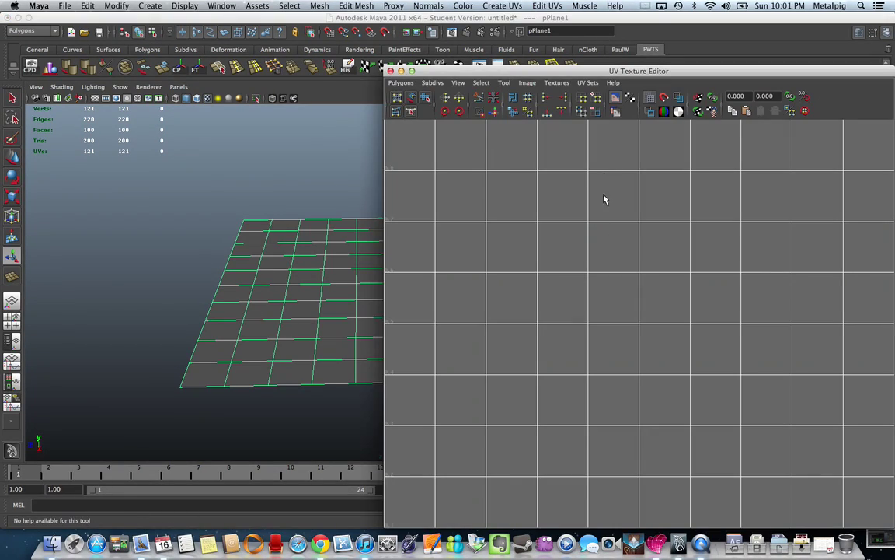
- Inspect the plane's UV Sets and Polygons menus, then return to the viewport with nothing selected
left_click(588, 83)
left_click(401, 83)
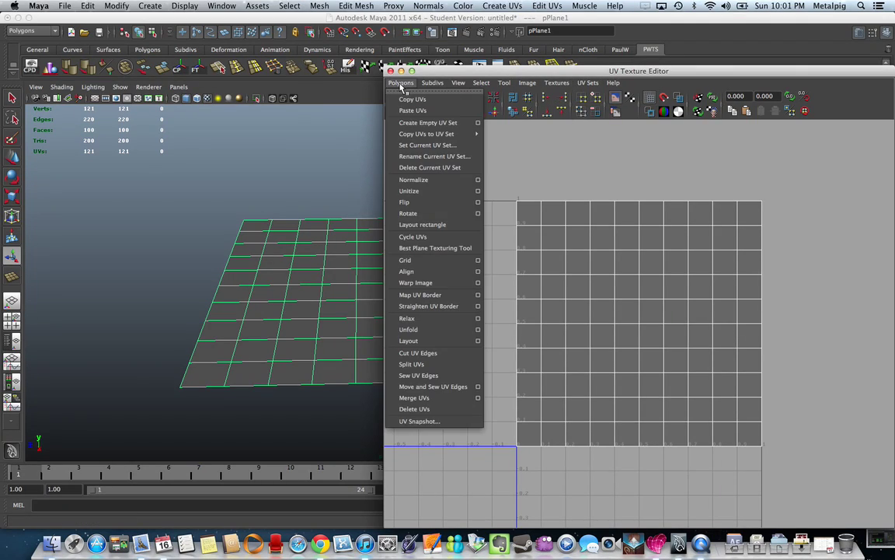
left_click(391, 71)
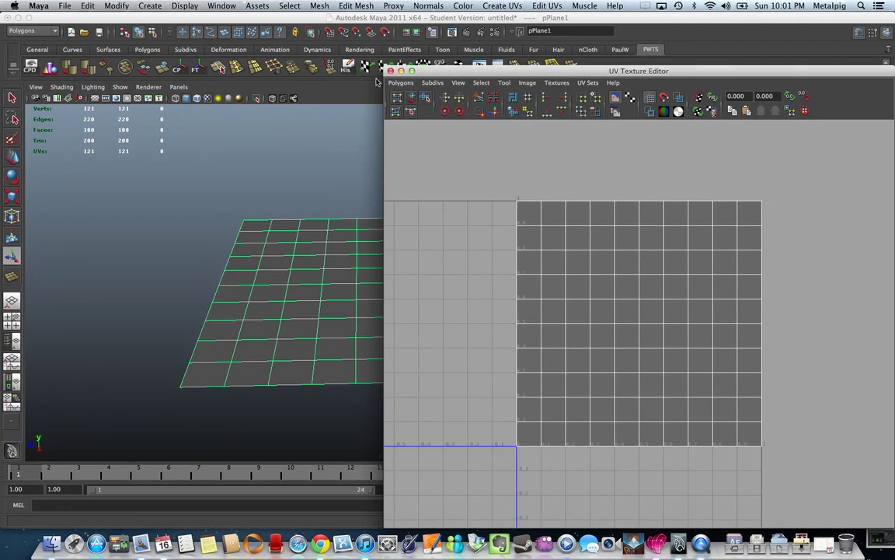
left_click(360, 143)
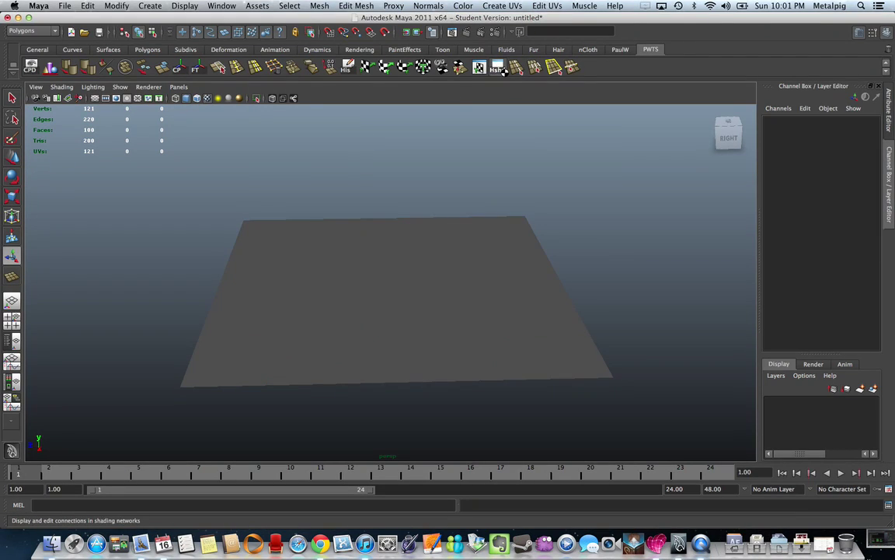
- Create a Blinn material, blinn1, in Hypershade and start mapping a texture into its colour
left_click(499, 68)
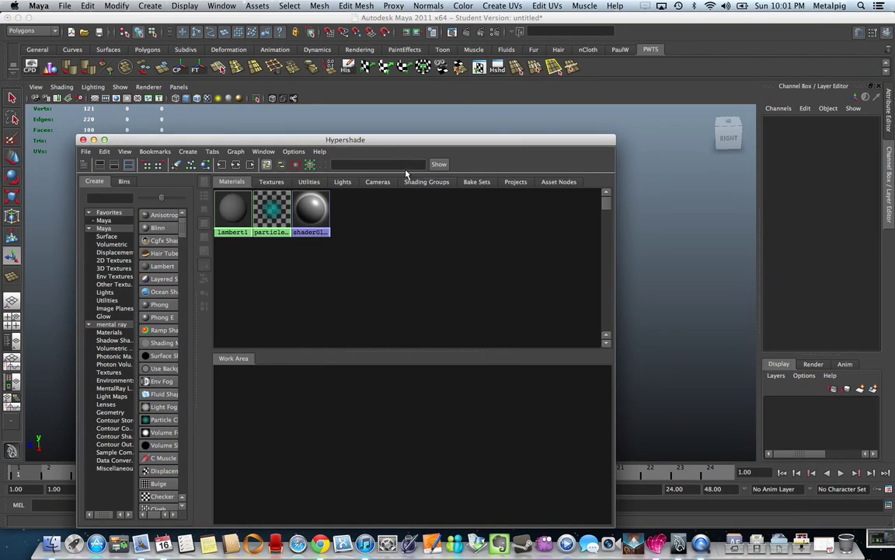
left_click_drag(384, 144, 611, 107)
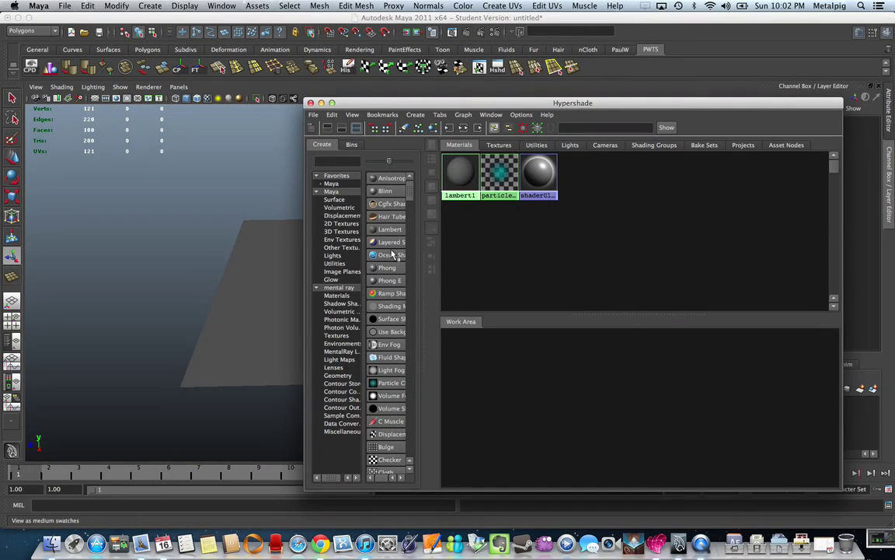
left_click(377, 192)
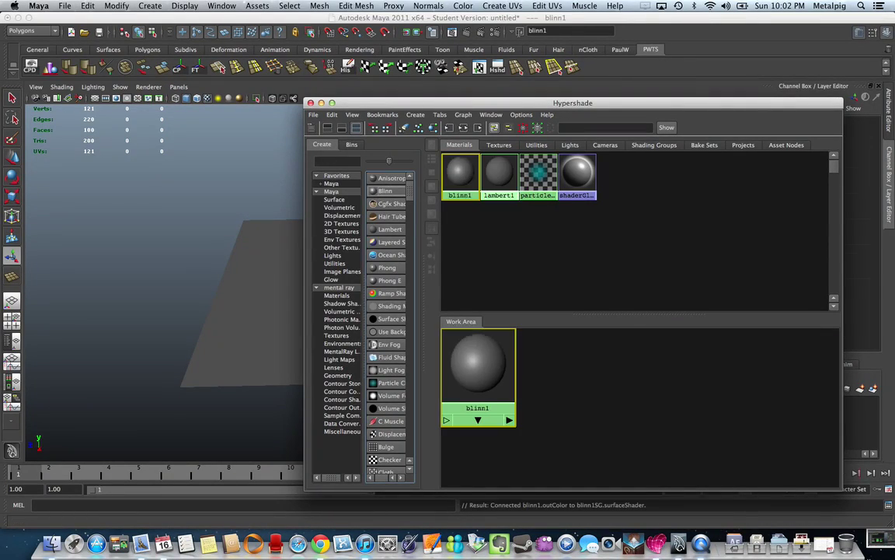
double_click(461, 179)
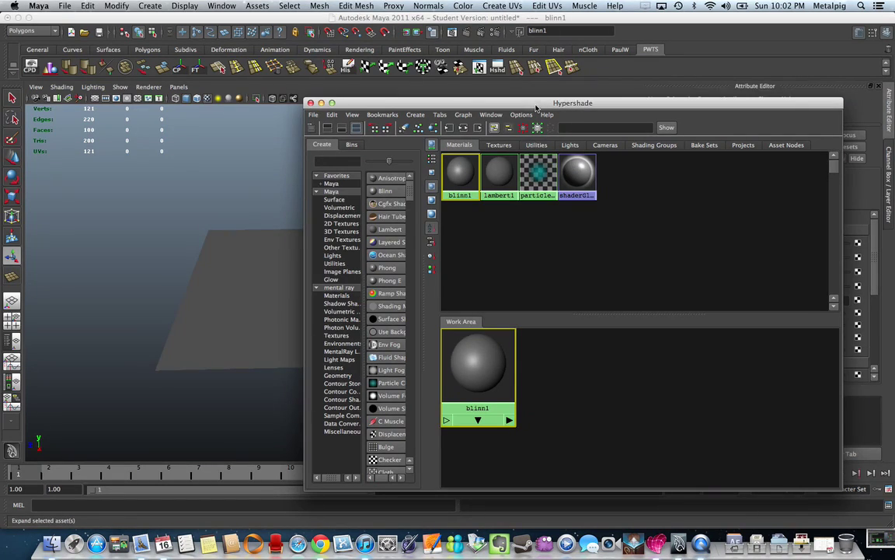
left_click_drag(482, 100, 318, 90)
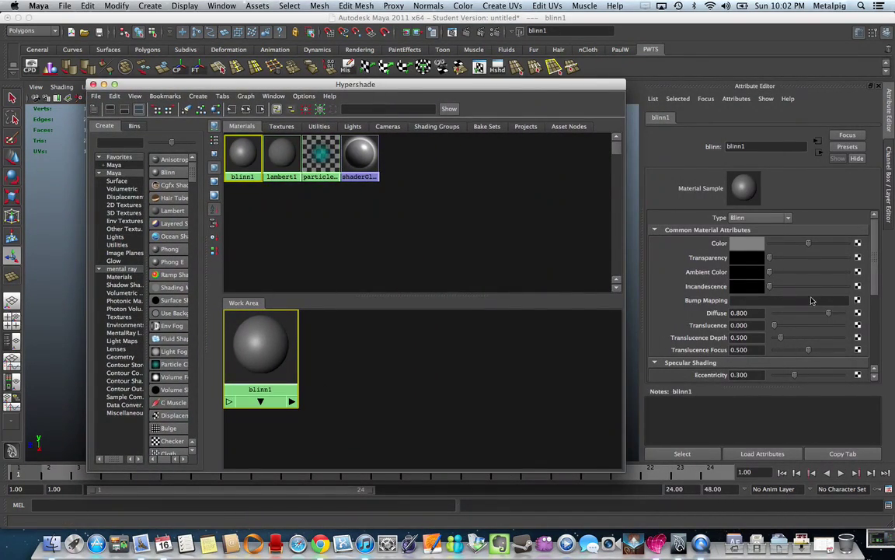
left_click(858, 243)
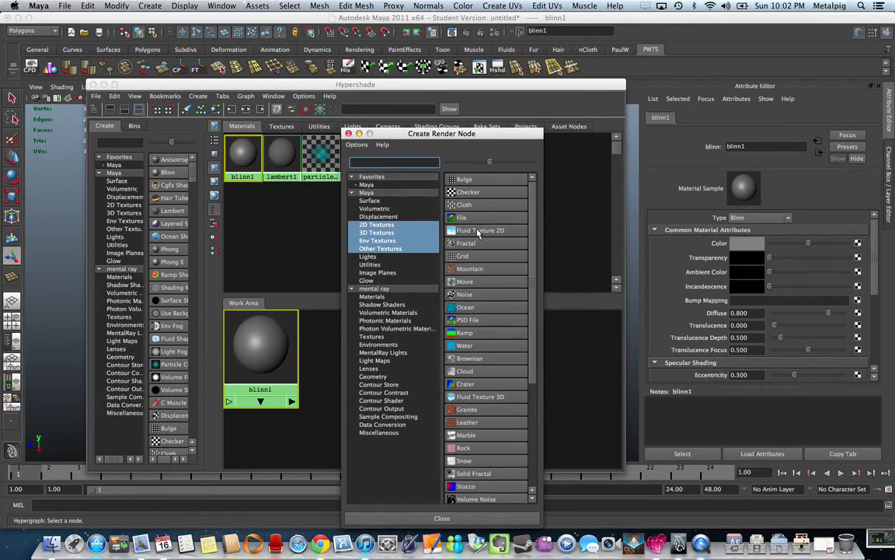
- Connect a Layered Texture to blinn1's colour and select the plane
scroll(466, 350, "down", 5)
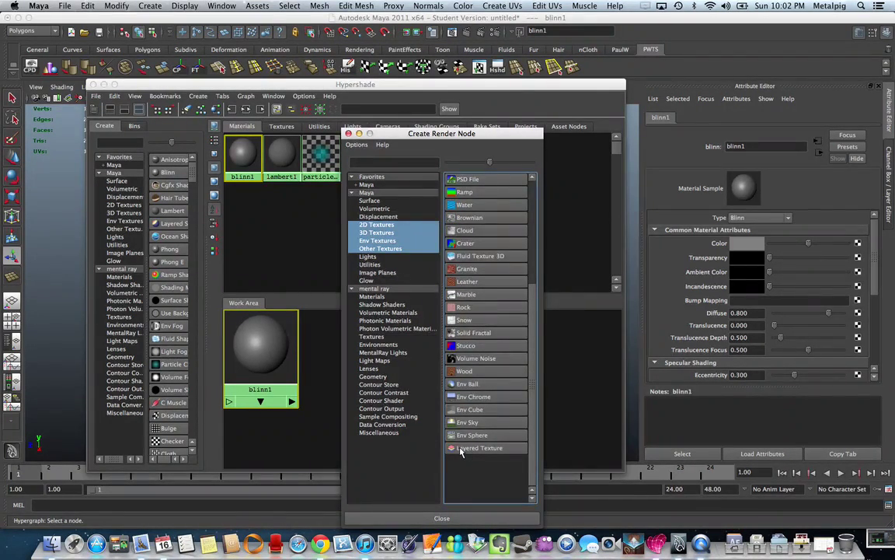
left_click(461, 449)
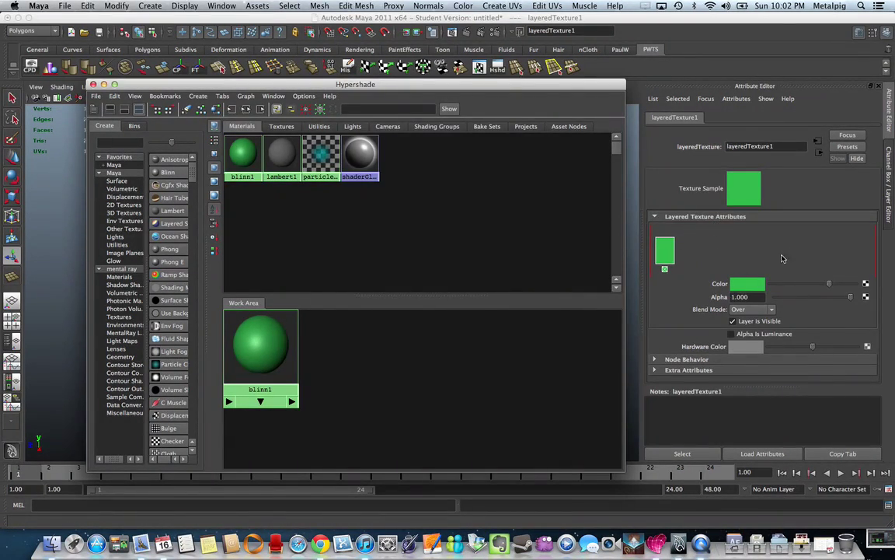
left_click_drag(482, 84, 321, 354)
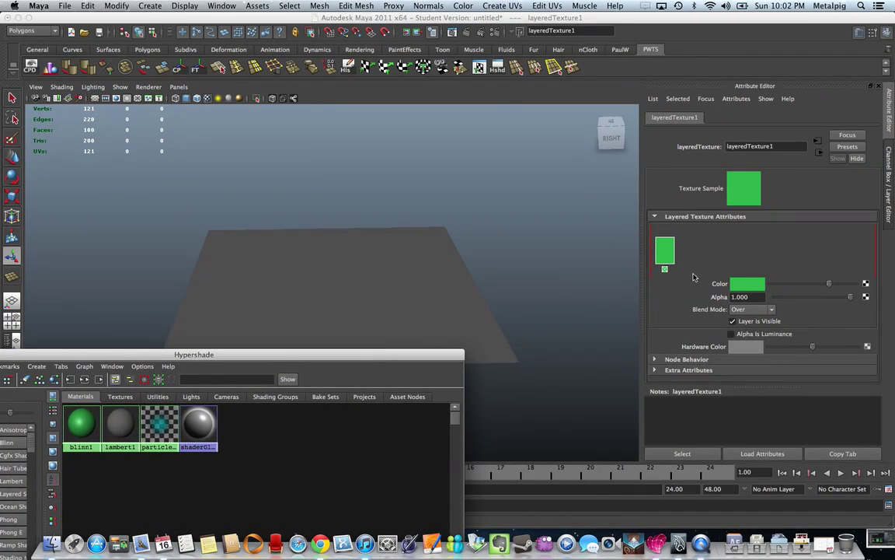
left_click(347, 295)
- Assign blinn1 to the plane, graph its network, and select layeredTexture1
right_click_drag(84, 419, 91, 396)
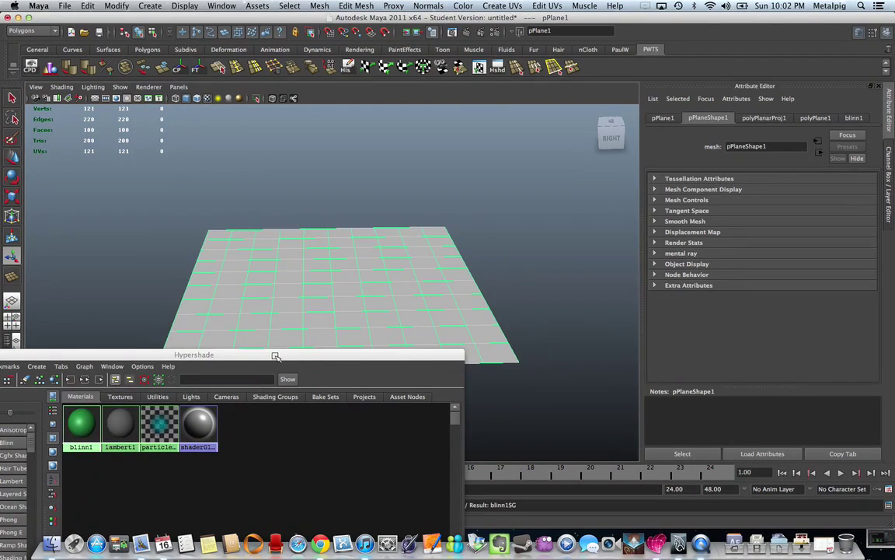
left_click(81, 424)
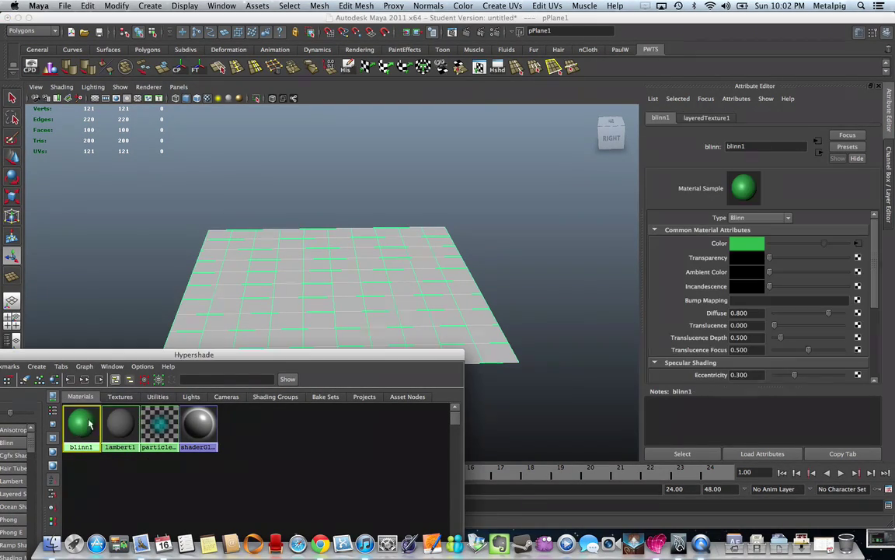
left_click_drag(133, 358, 153, 140)
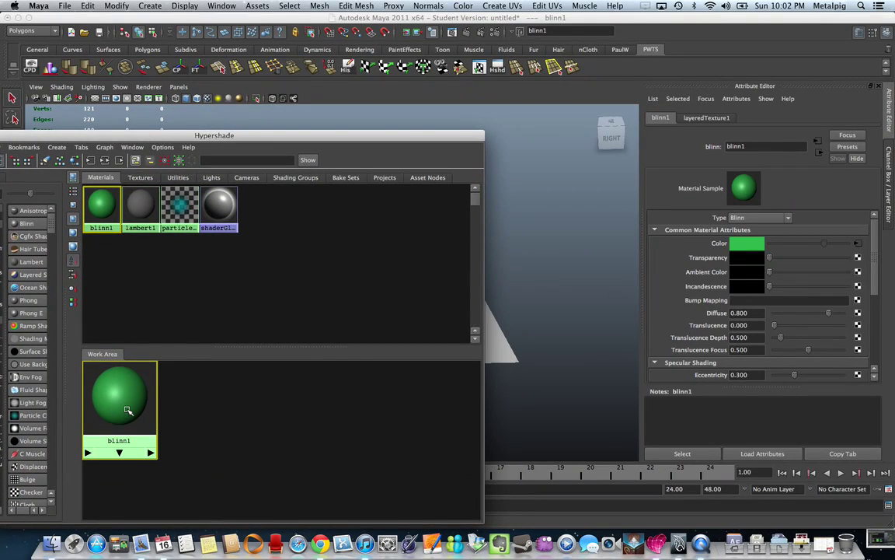
left_click(104, 160)
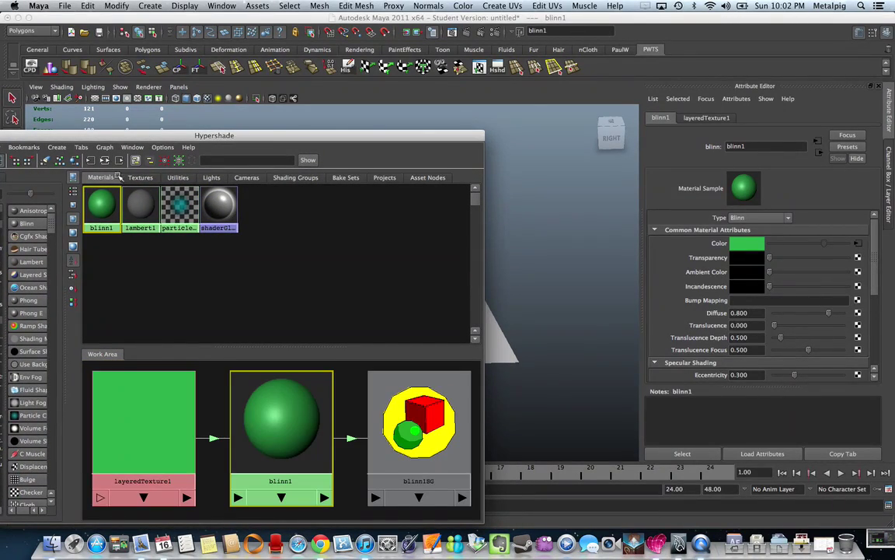
left_click(182, 439)
left_click_drag(360, 136, 332, 397)
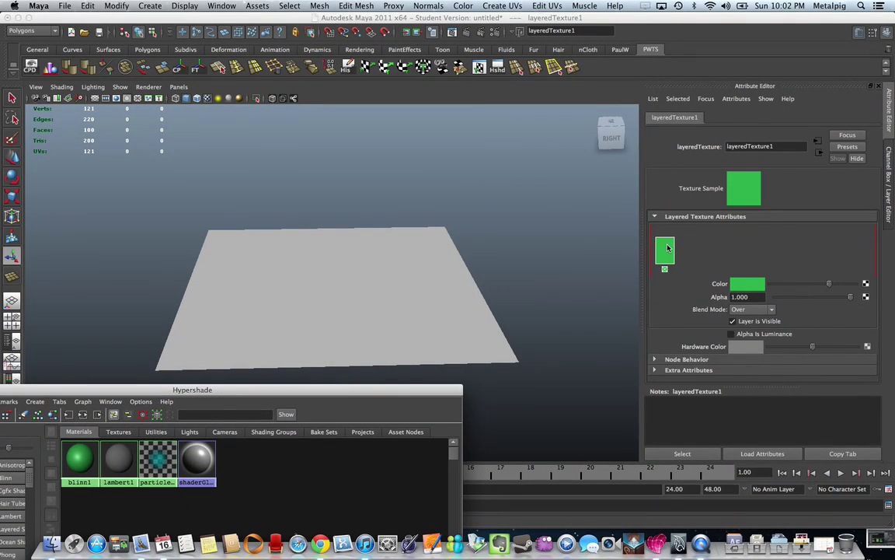
- Map a File texture loading textures/dirt.tga into the layer's colour
left_click(866, 285)
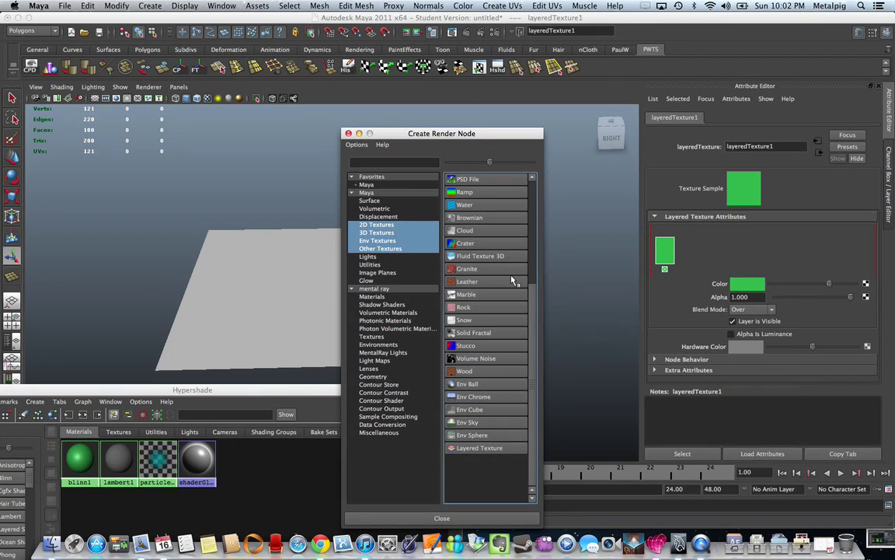
scroll(512, 280, "up", 6)
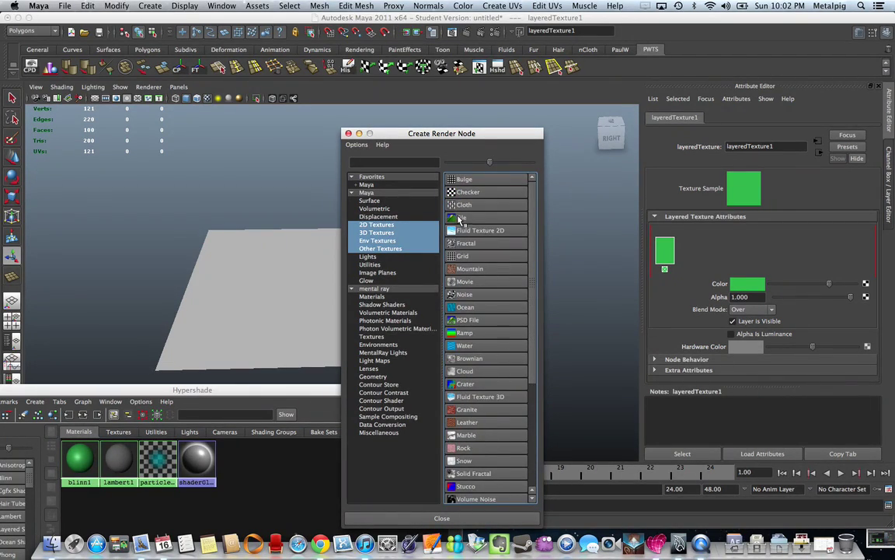
left_click(459, 218)
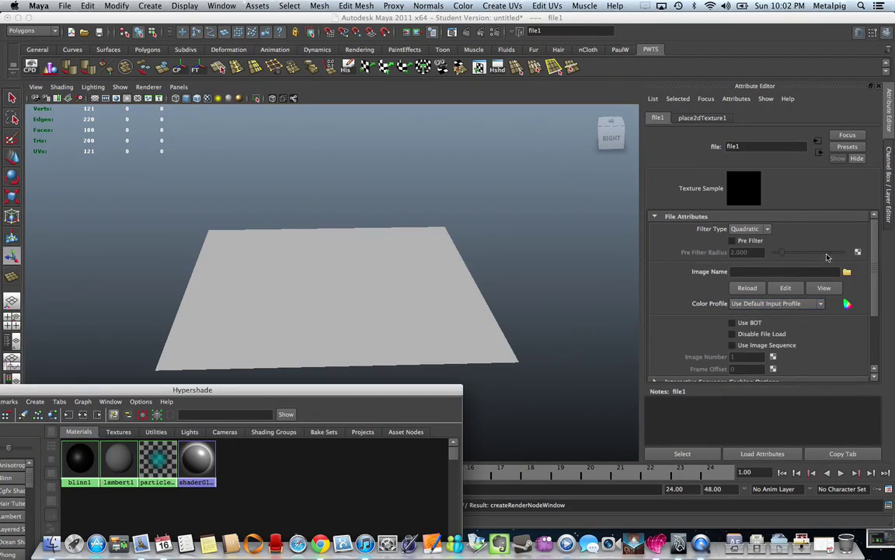
left_click(847, 271)
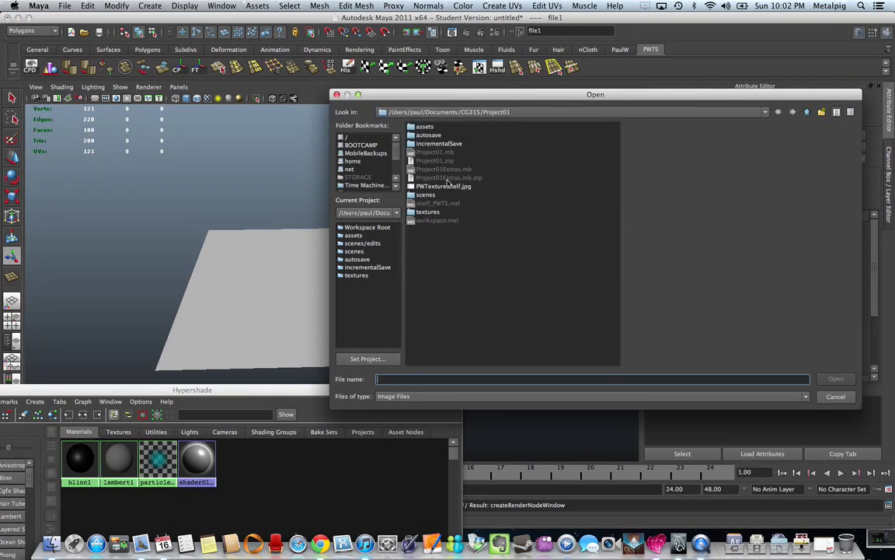
double_click(431, 212)
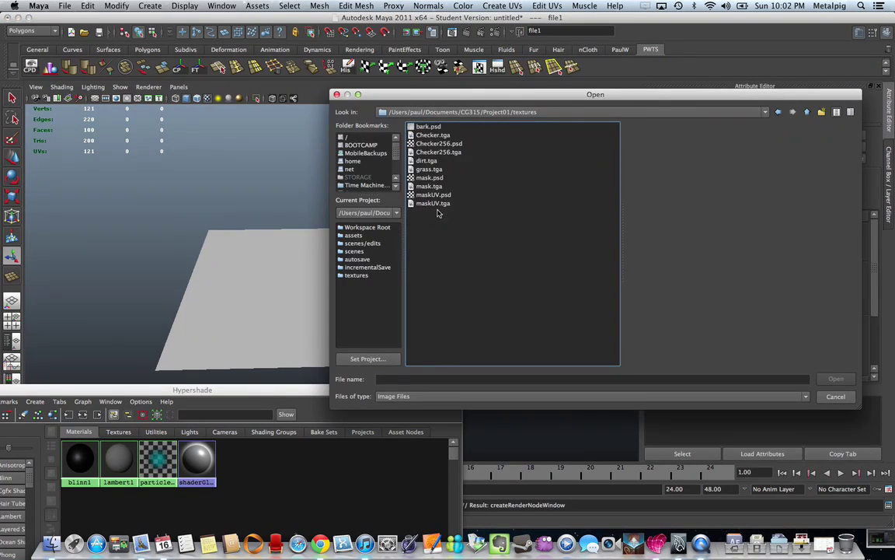
left_click(429, 161)
left_click(836, 378)
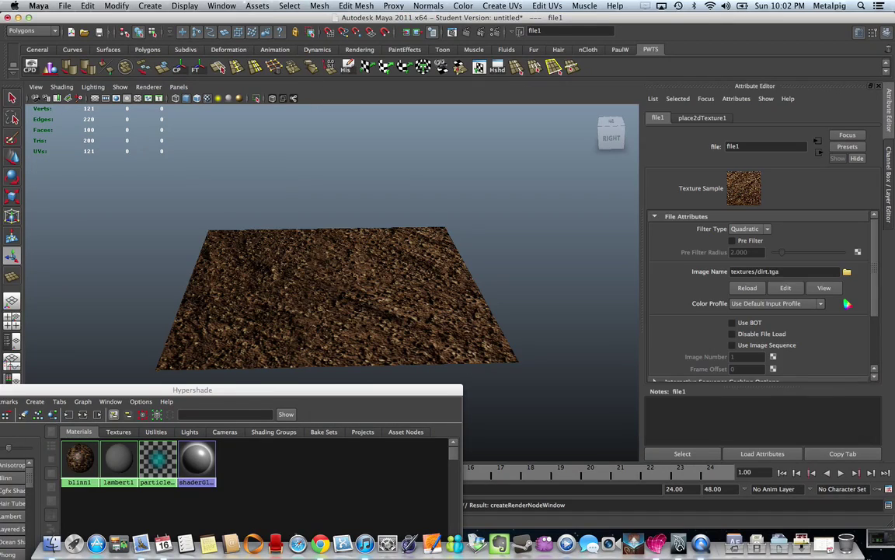
- Rename the file node to 'dirt' and reveal the layeredTexture1 to blinn1 network
double_click(750, 146)
type("di")
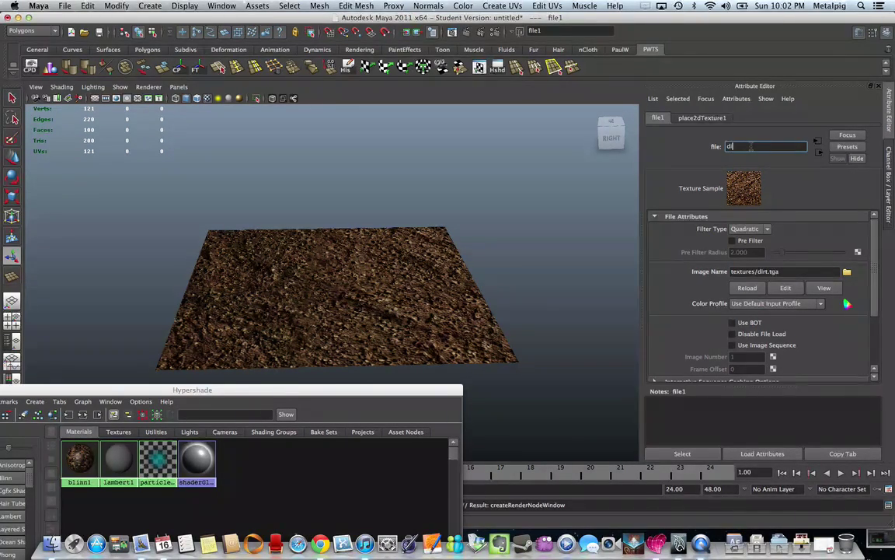
type("rt")
key("Return")
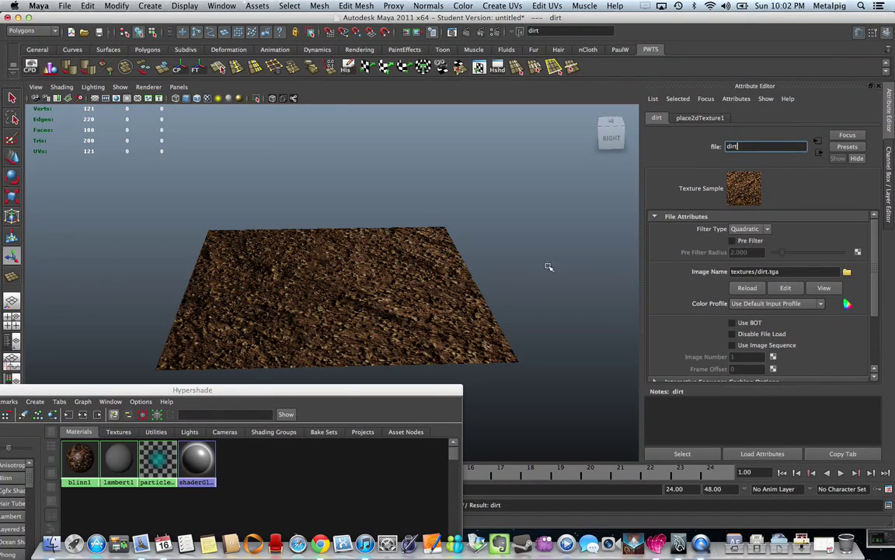
left_click_drag(403, 397, 404, 383)
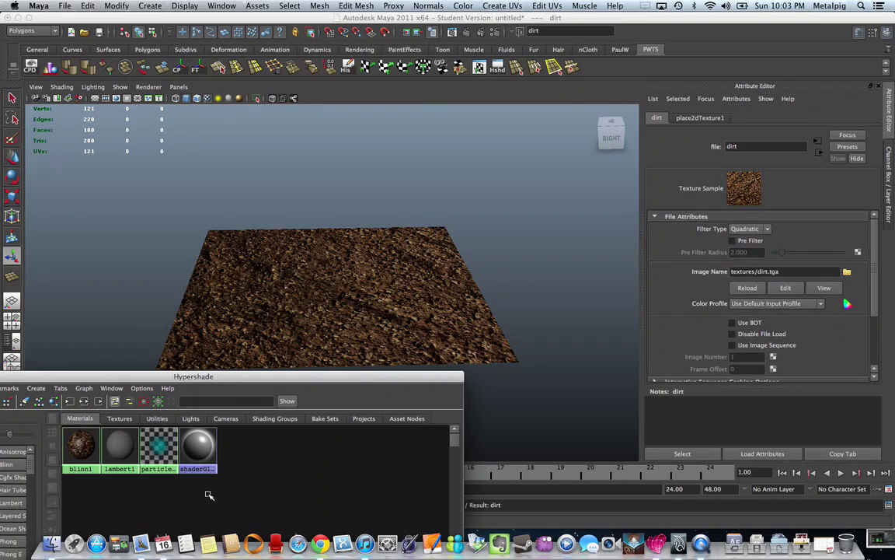
left_click_drag(179, 380, 194, 132)
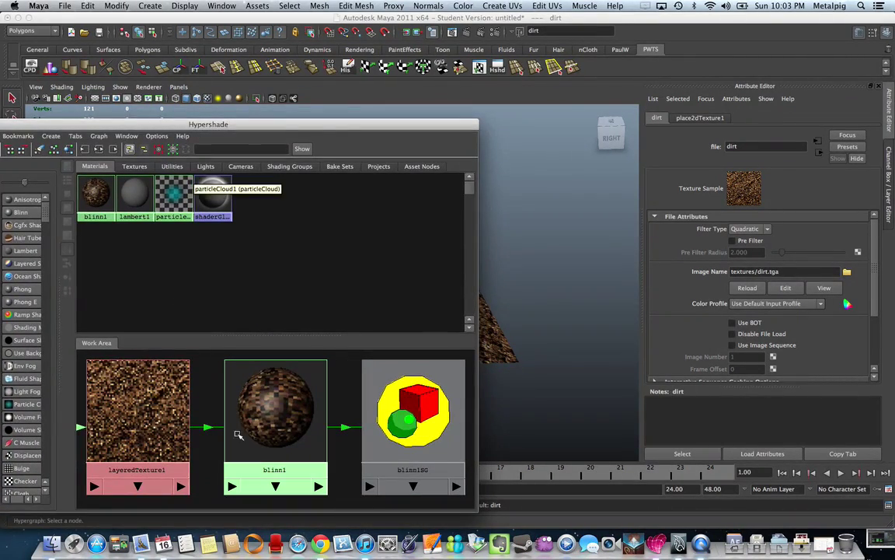
left_click(241, 389)
- Add layers to layeredTexture1, delete the extras to leave two, and select the new second layer
left_click(156, 423)
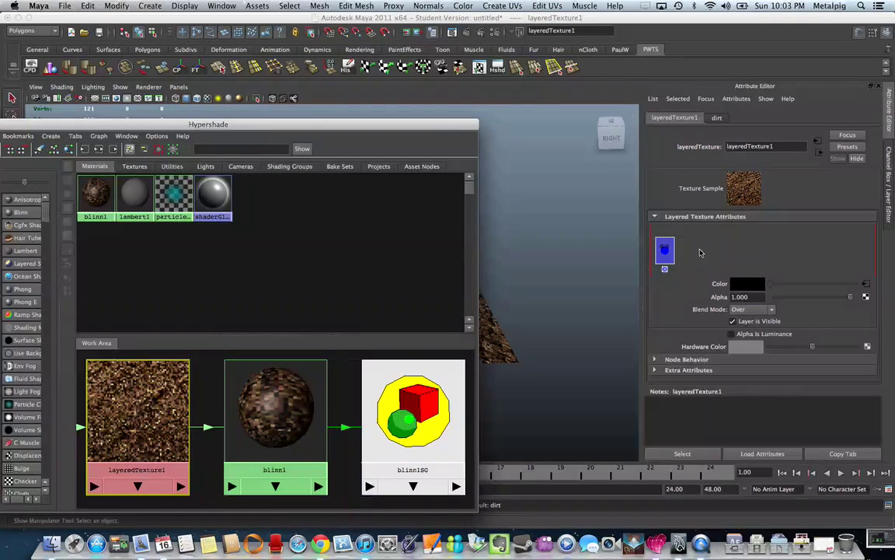
left_click(730, 251)
left_click(761, 251)
left_click(785, 252)
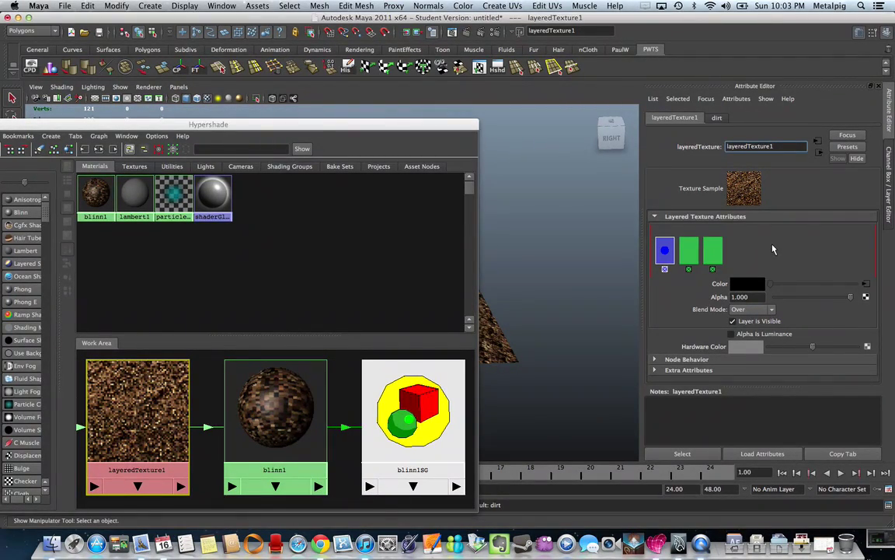
left_click(822, 251)
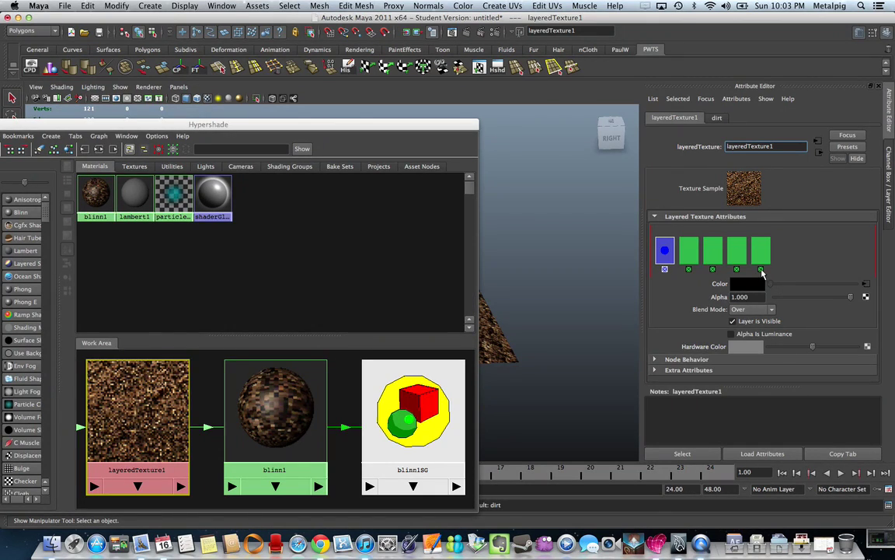
left_click(761, 269)
left_click(712, 270)
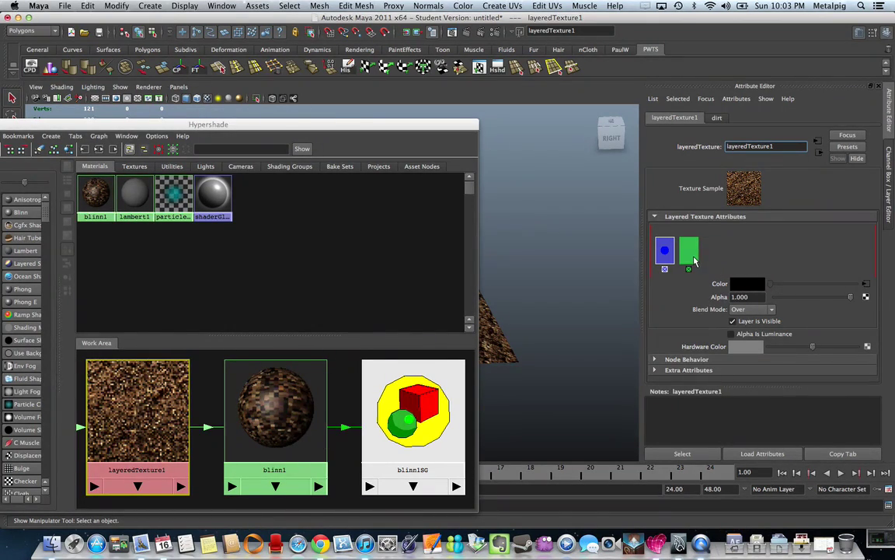
left_click(691, 255)
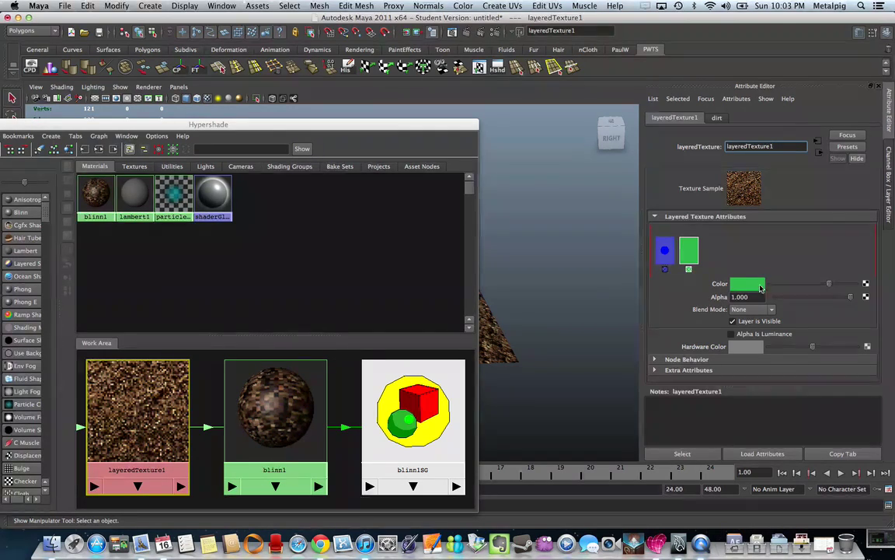
left_click(867, 285)
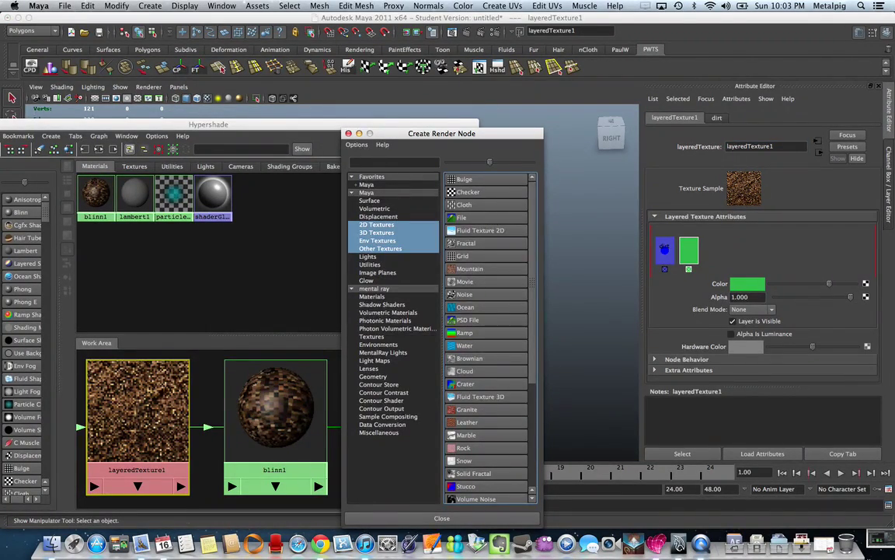
- Create a File texture for the second layer loading grass.tga
left_click(463, 217)
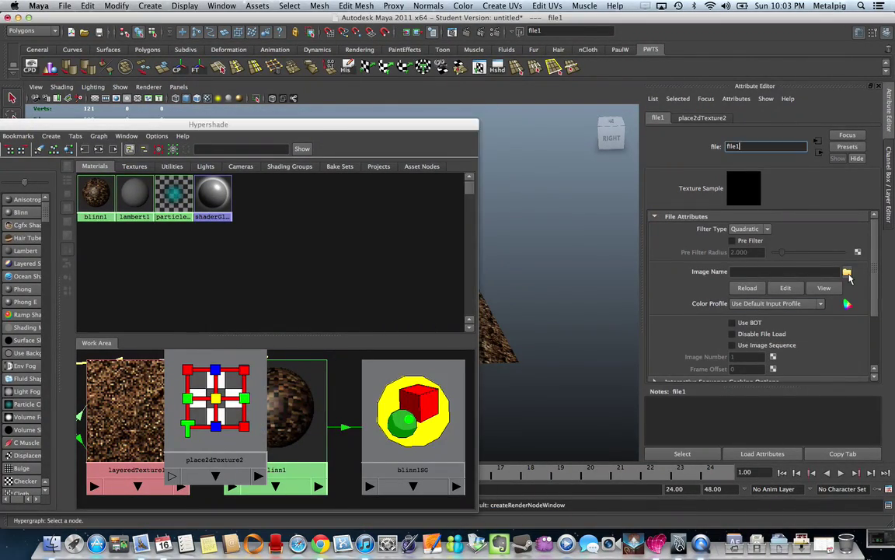
left_click(847, 273)
left_click(430, 170)
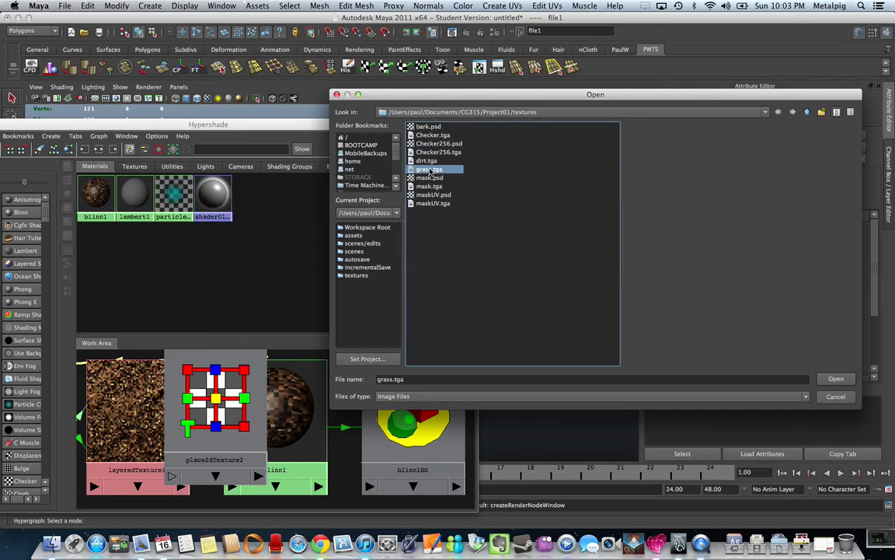
key("Return")
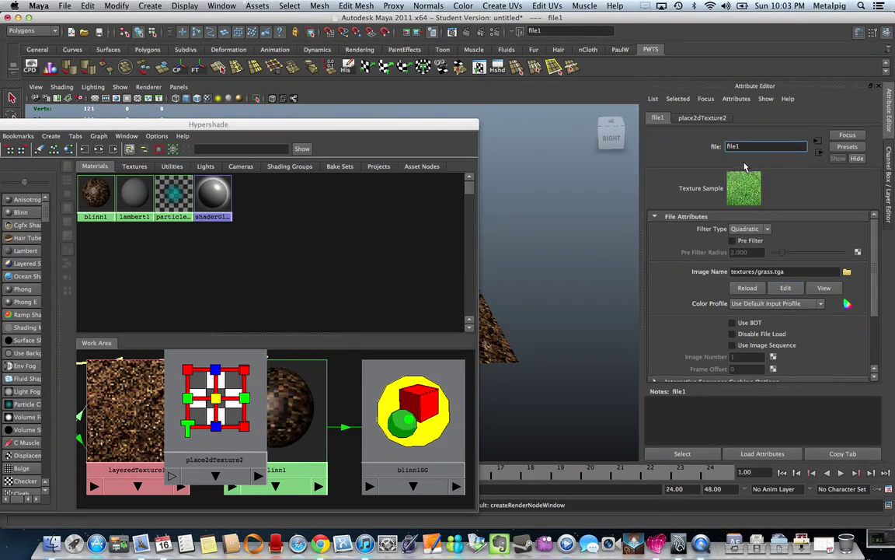
- Rename the file node to 'grass' and reselect layeredTexture1
key("BackSpace")
type("grass")
key("Return")
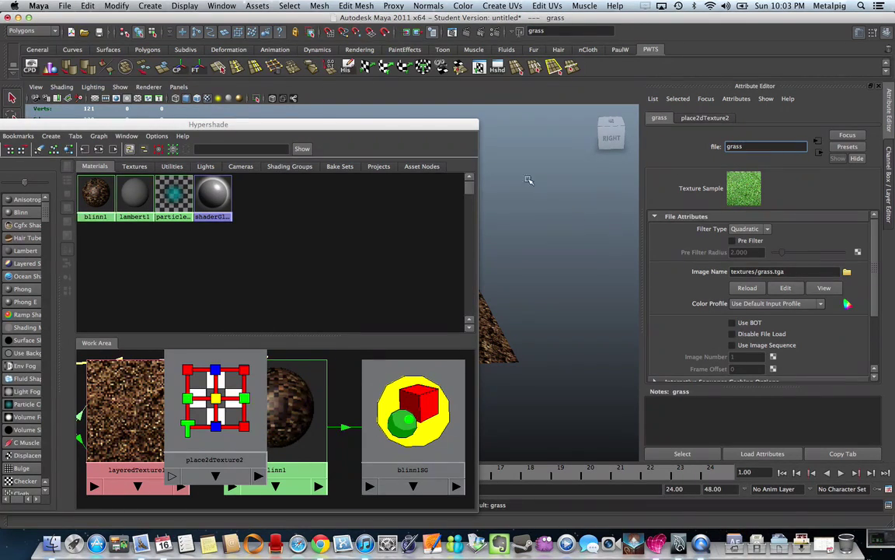
left_click_drag(401, 123, 367, 385)
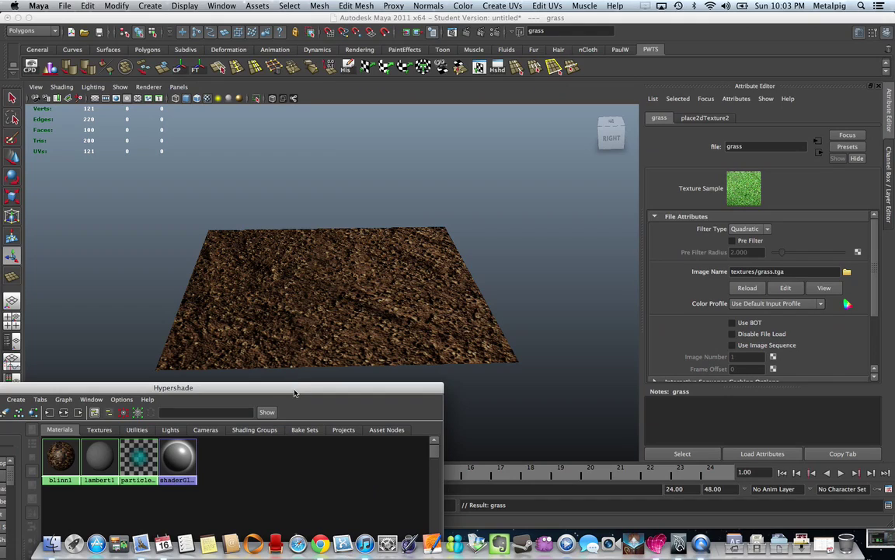
left_click_drag(295, 392, 397, 82)
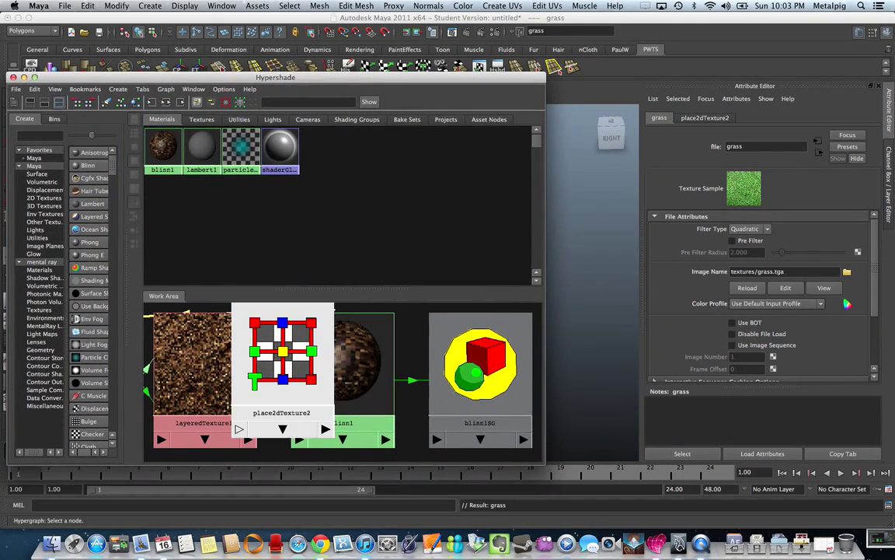
left_click(216, 368)
- Move the grass layer above dirt in layeredTexture1, keeping its alpha at 1.000
left_click_drag(304, 78, 234, 449)
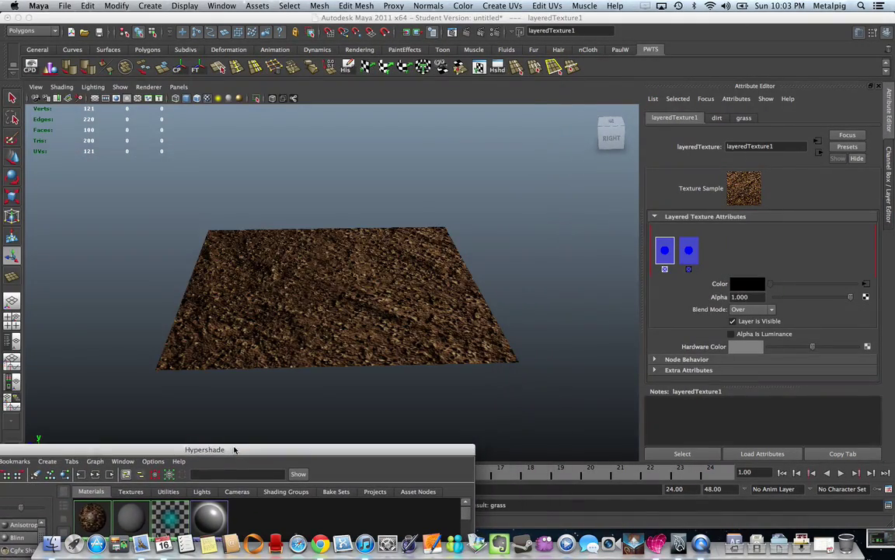
left_click(689, 250)
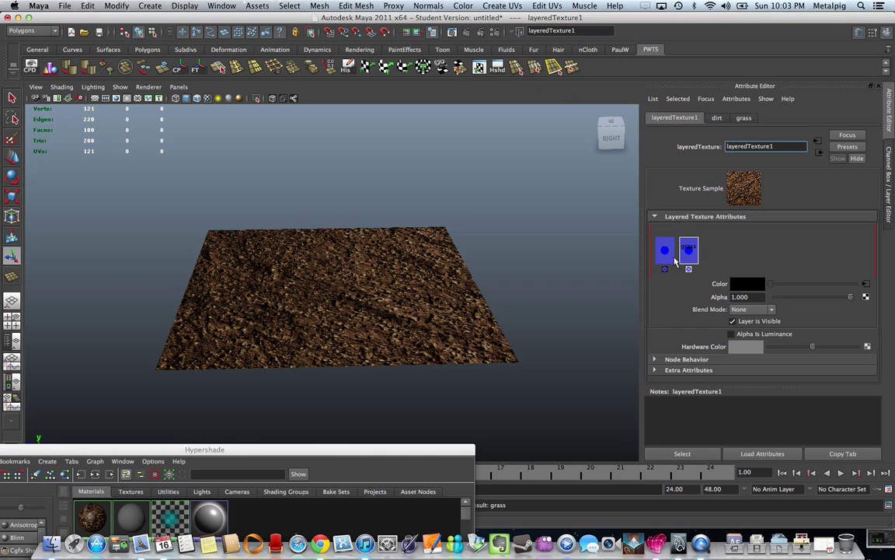
middle_click_drag(675, 261, 702, 259)
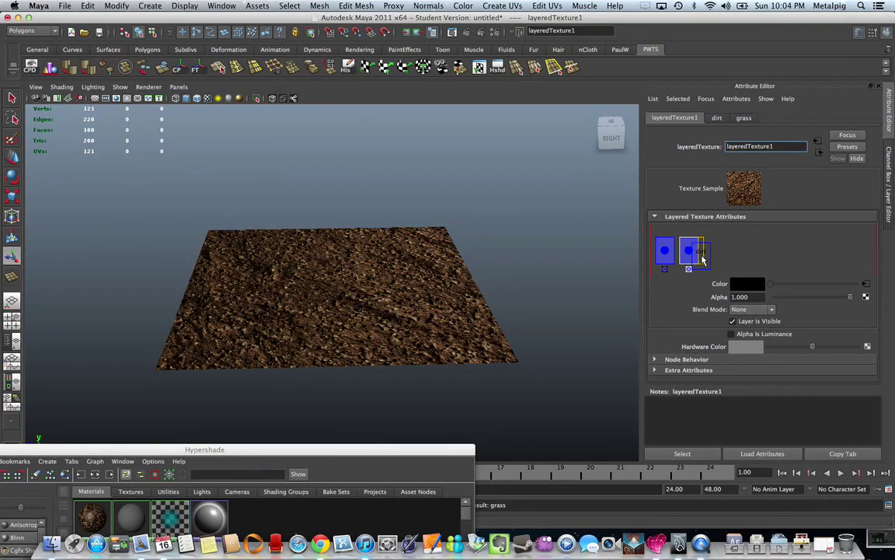
middle_click_drag(702, 258, 700, 259)
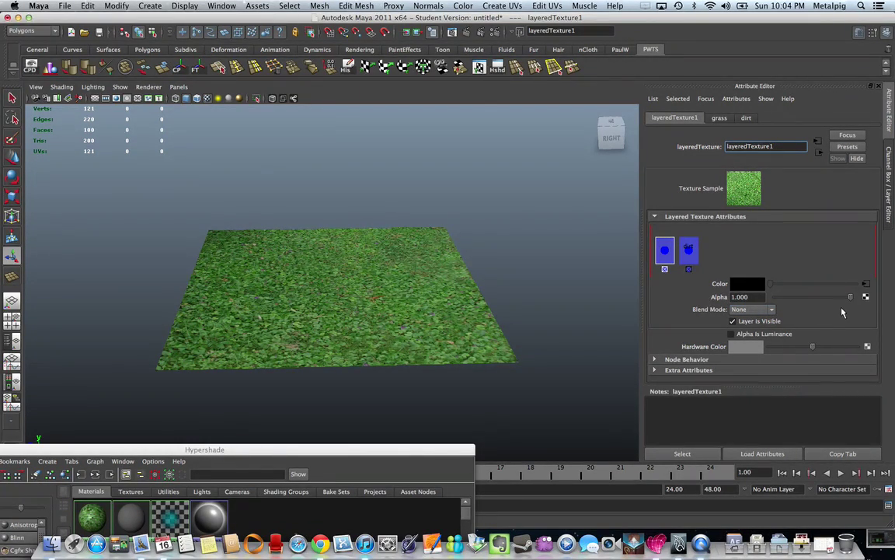
left_click_drag(850, 296, 774, 297)
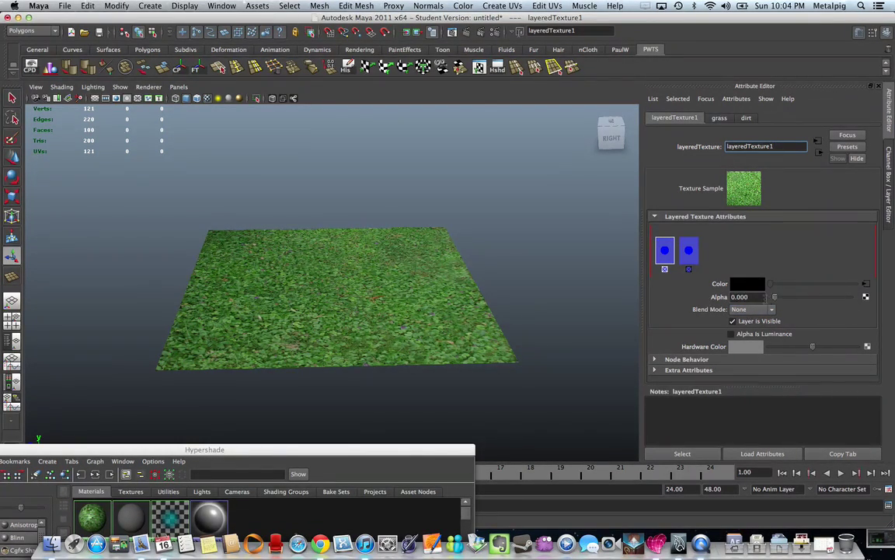
key("ctrl+z")
- Set the top layer's blend mode to Over and the second layer's to None, removing an extra layer
left_click(774, 310)
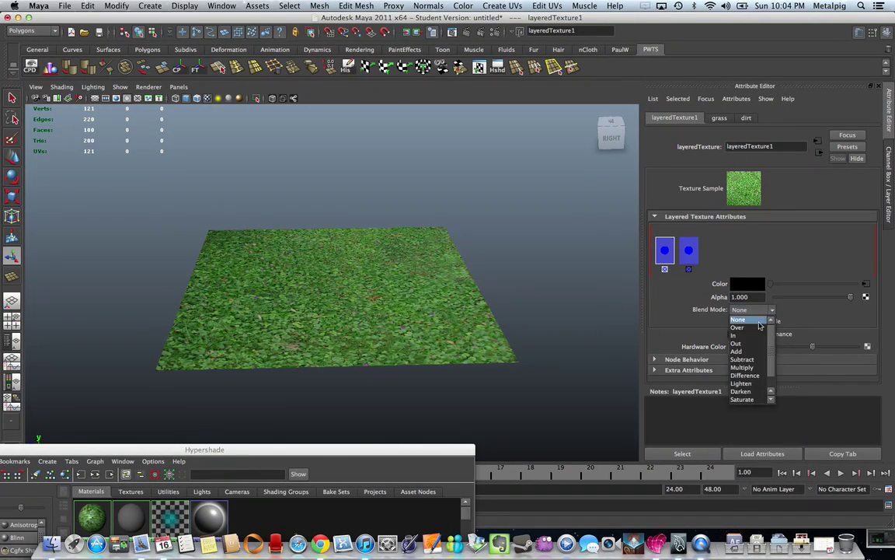
left_click(751, 328)
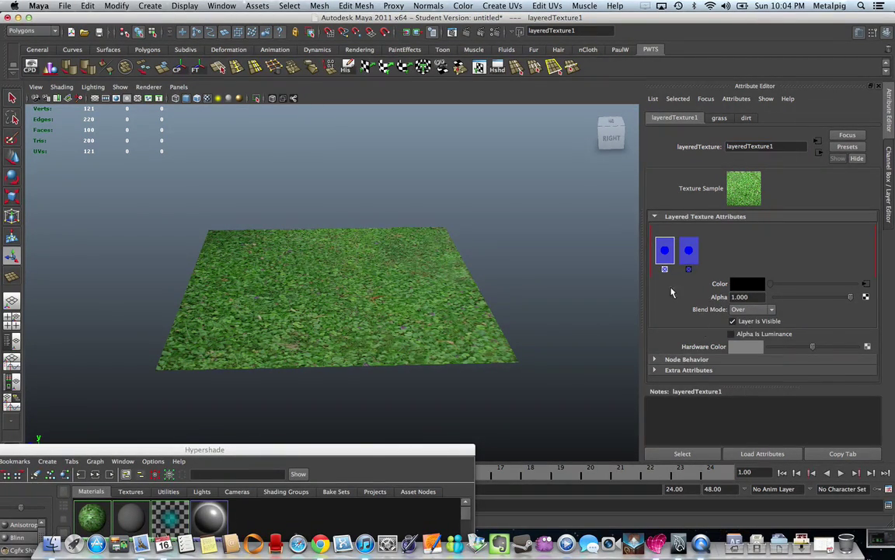
left_click(690, 252)
left_click(751, 309)
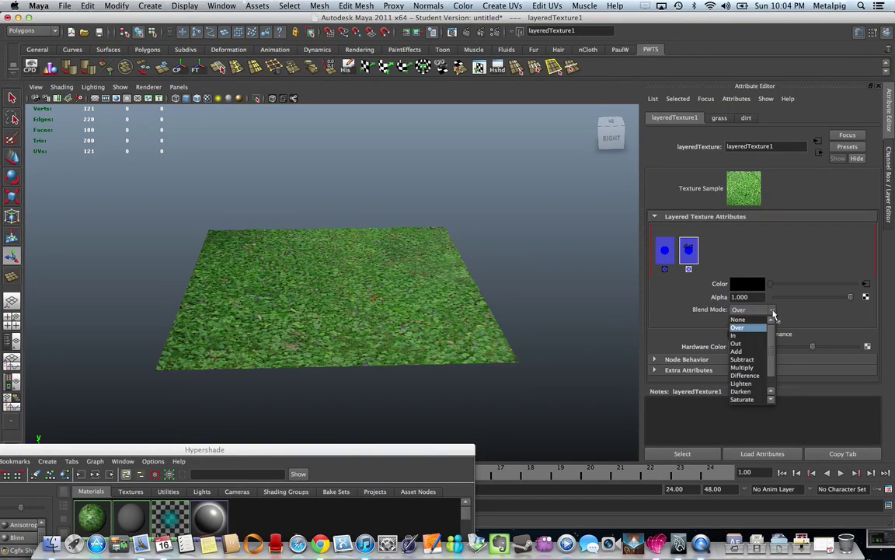
left_click(748, 318)
left_click(713, 250)
left_click(665, 250)
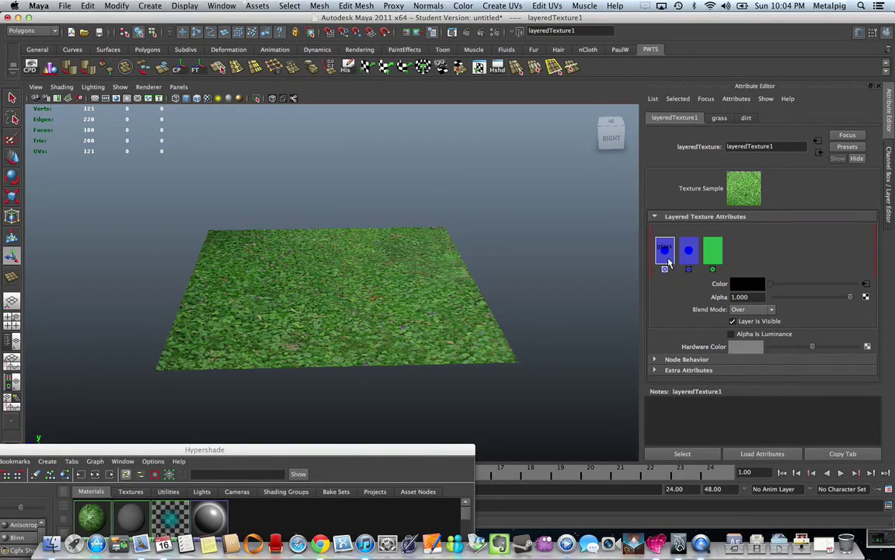
left_click(713, 269)
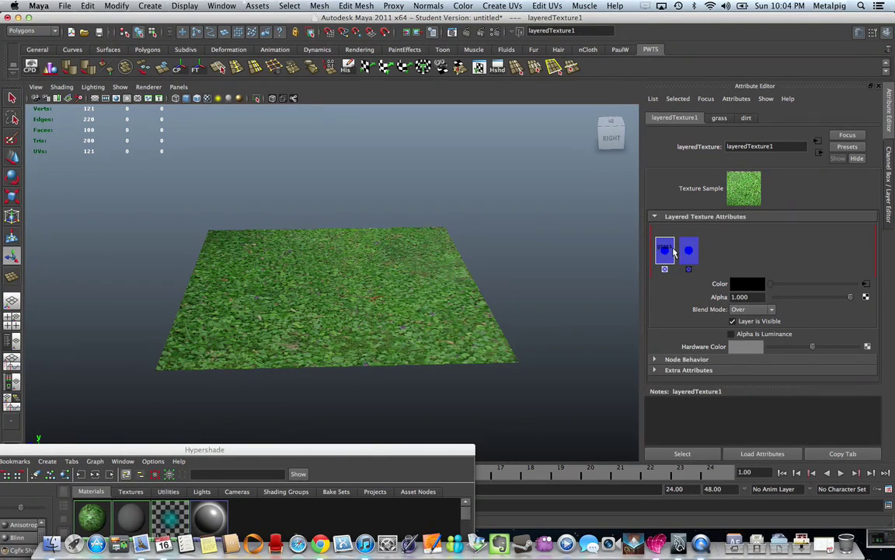
- Test the grass layer's alpha and Multiply blend, settling on Over at alpha 1.000, then select the plane
mouse_move(851, 299)
left_mouse_down()
mouse_move(791, 303)
mouse_move(852, 300)
left_mouse_up()
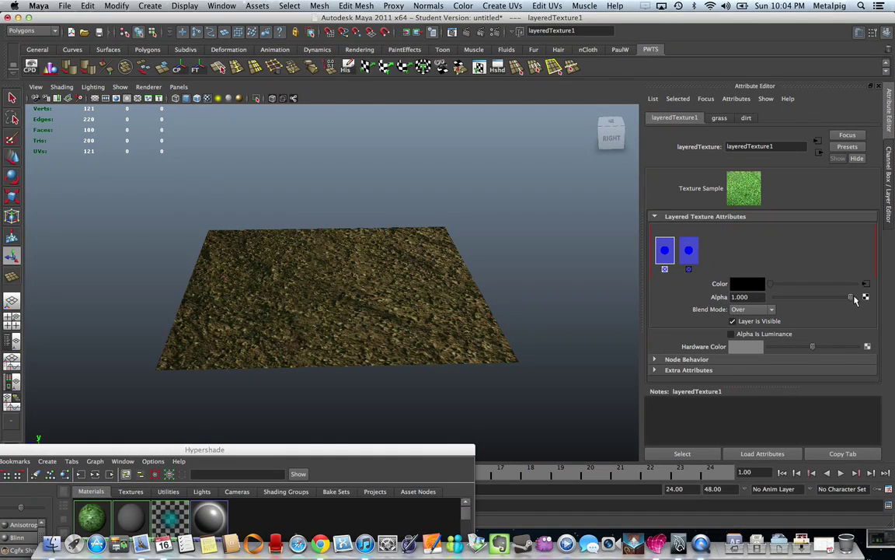
left_click(769, 310)
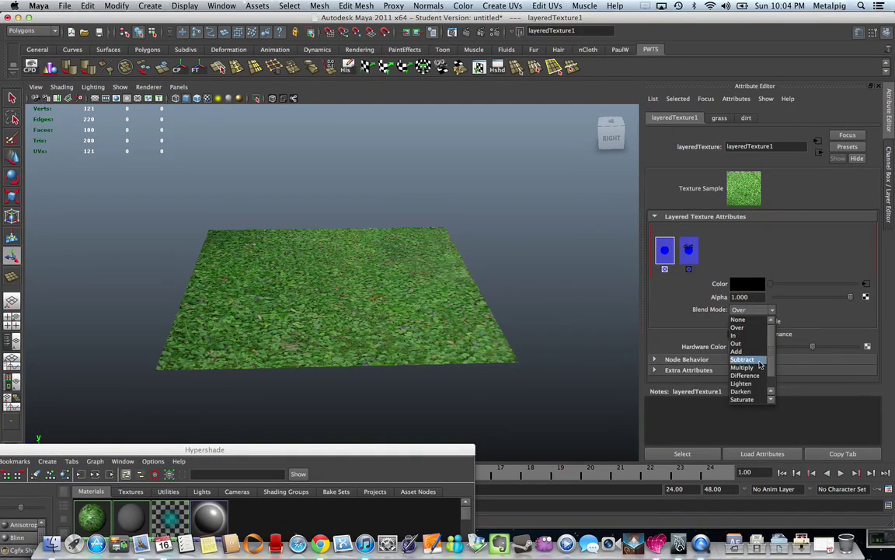
left_click(772, 323)
left_click(769, 310)
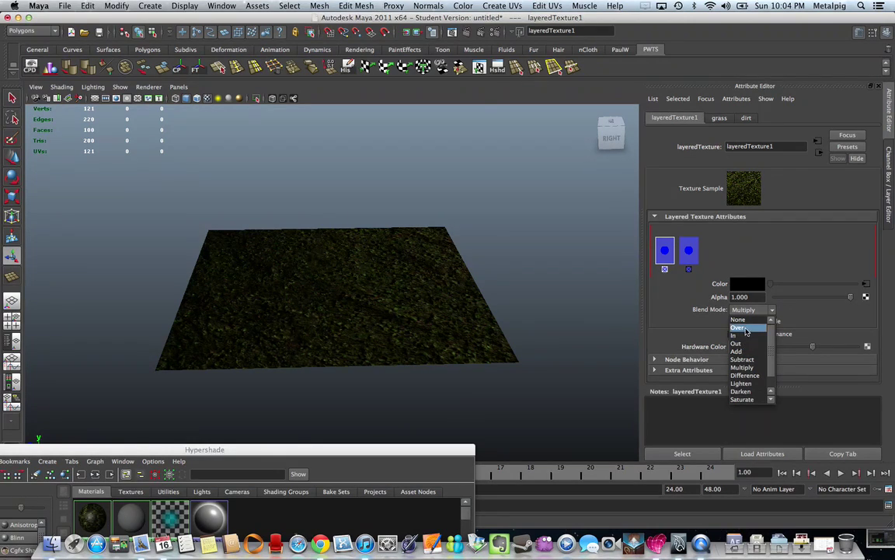
left_click(740, 327)
left_click_drag(492, 313, 471, 342, "alt")
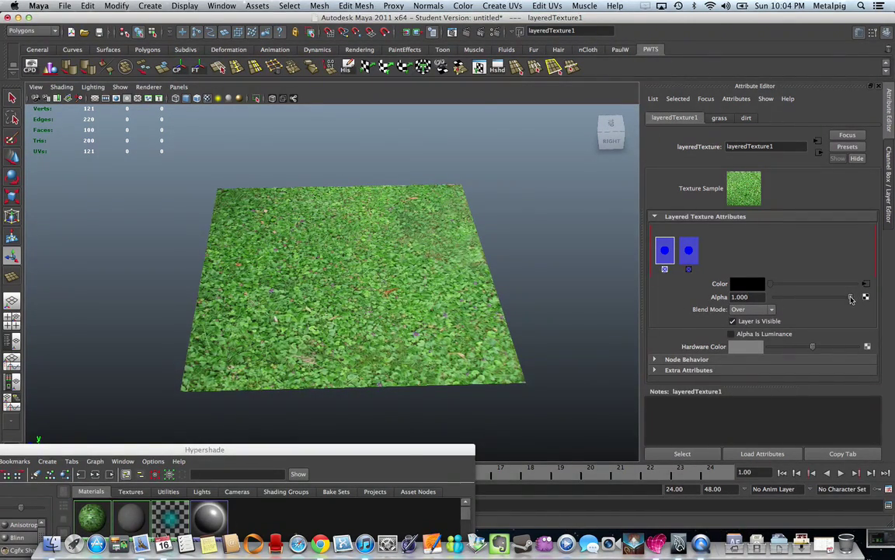
mouse_move(851, 299)
left_mouse_down()
mouse_move(802, 298)
mouse_move(851, 299)
left_mouse_up()
left_click_drag(369, 243, 385, 368, "alt")
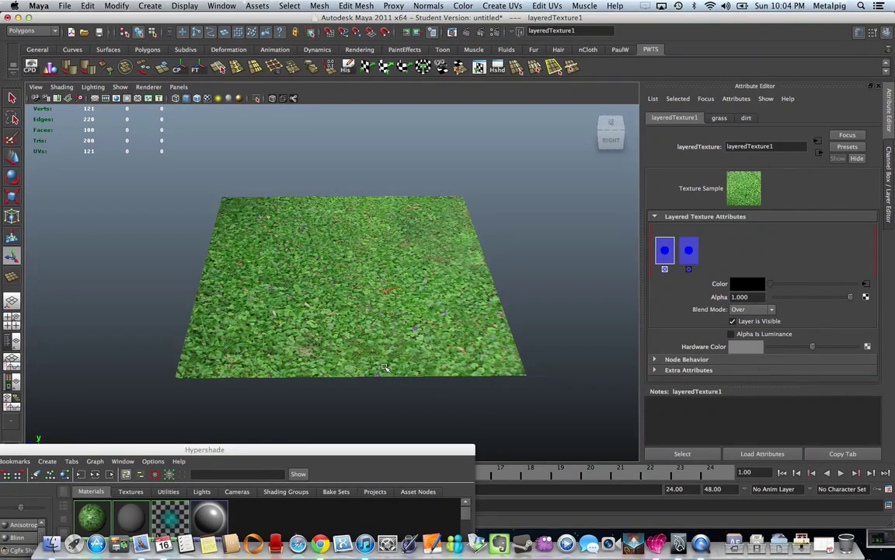
left_click_drag(371, 449, 412, 396)
left_click(353, 274)
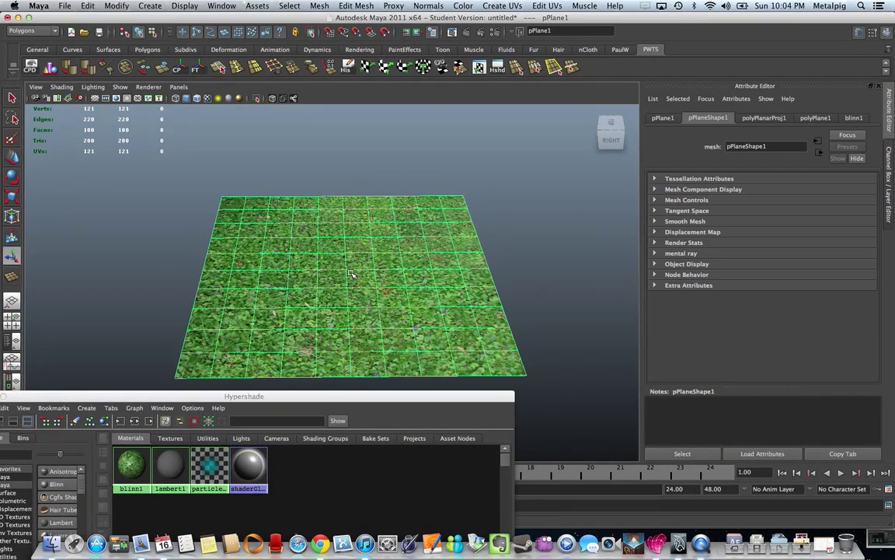
- Open the UV Texture Editor for the plane and make map1 the current UV set
left_click(480, 68)
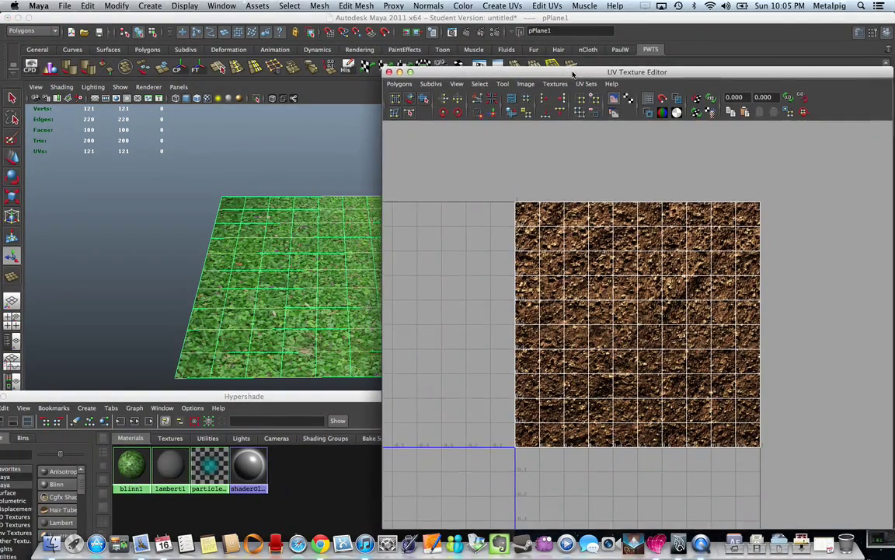
left_click_drag(564, 75, 492, 51)
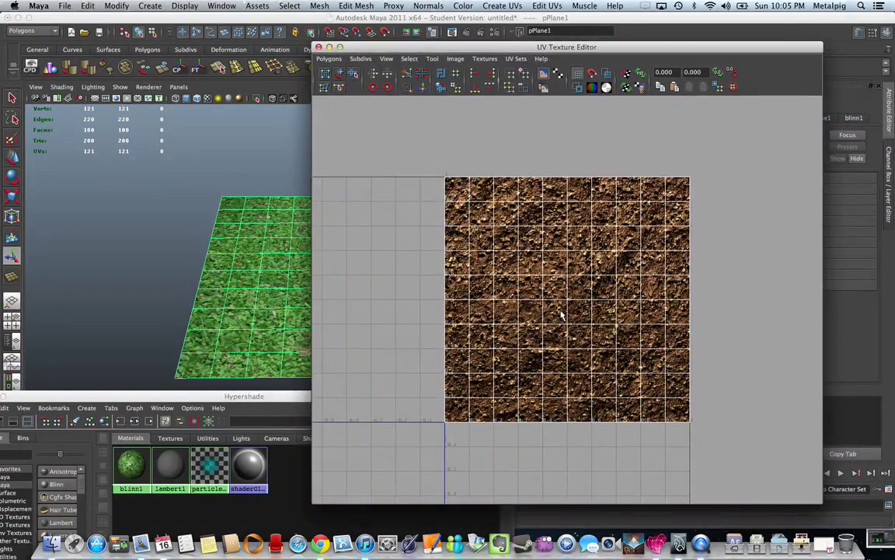
left_click(516, 59)
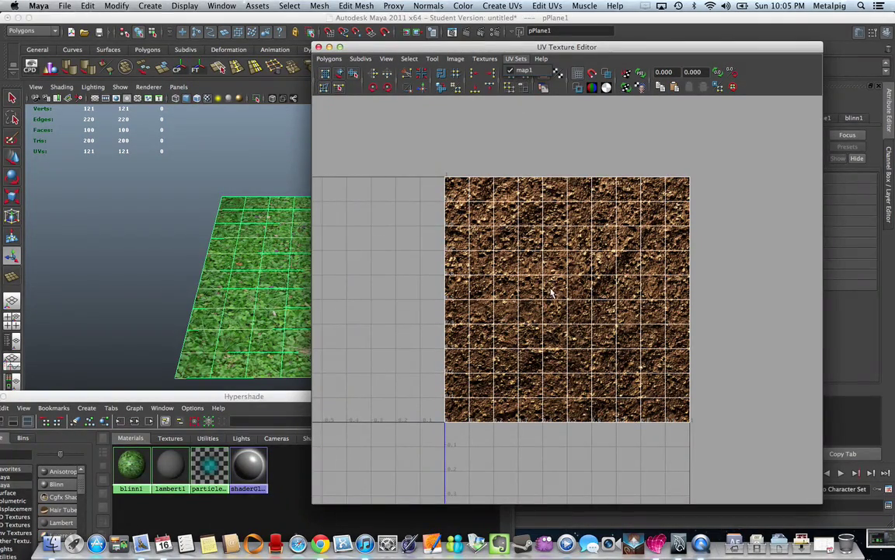
left_click(526, 71)
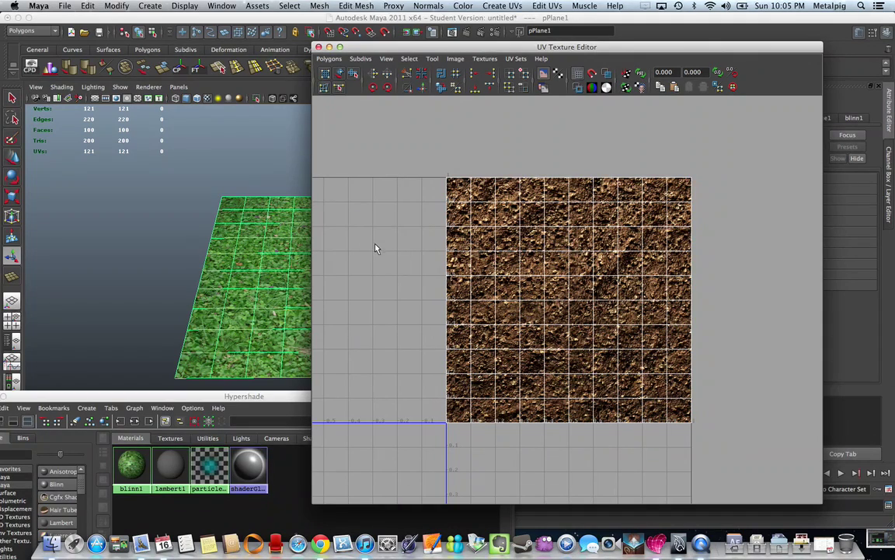
- Select all 121 map1 UVs and bring up Copy UVs to UV Set
right_click(551, 263)
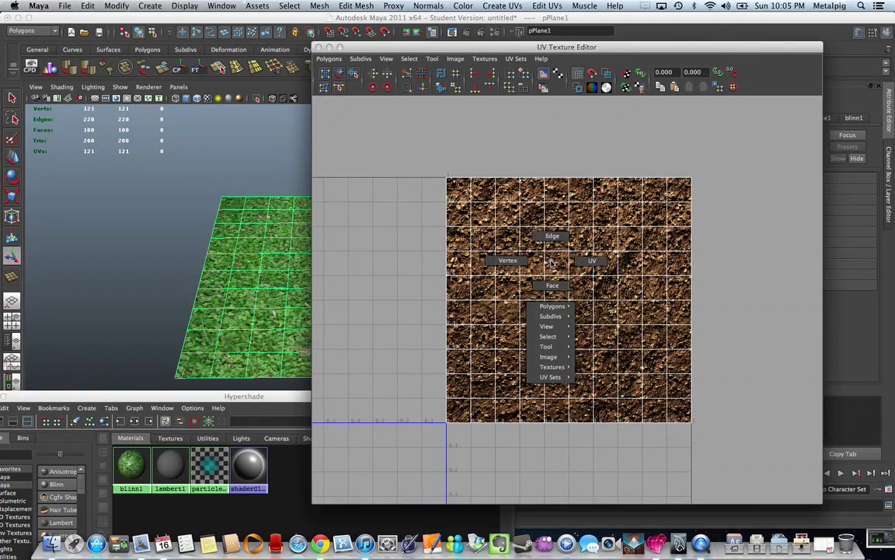
mouse_move(551, 264)
right_mouse_down()
mouse_move(536, 261)
mouse_move(551, 265)
right_mouse_up()
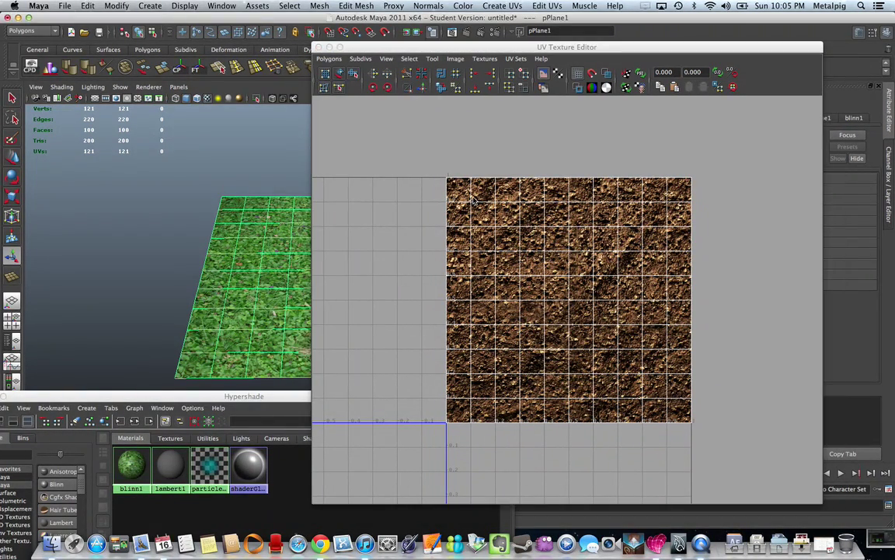
right_click_drag(472, 200, 513, 195)
left_click_drag(426, 154, 745, 475)
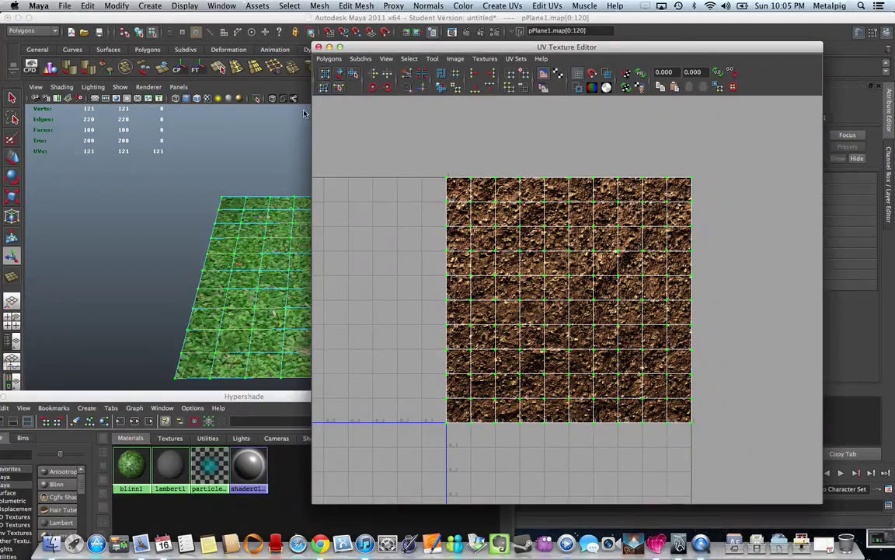
left_click(329, 58)
mouse_move(377, 111)
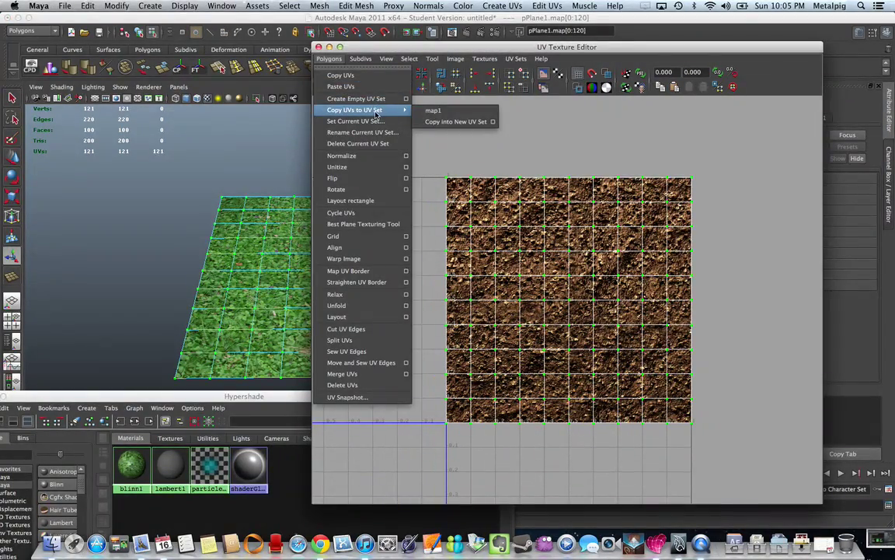
- Copy the map1 UVs into three new UV sets: dirt, grass and mask
left_click(493, 123)
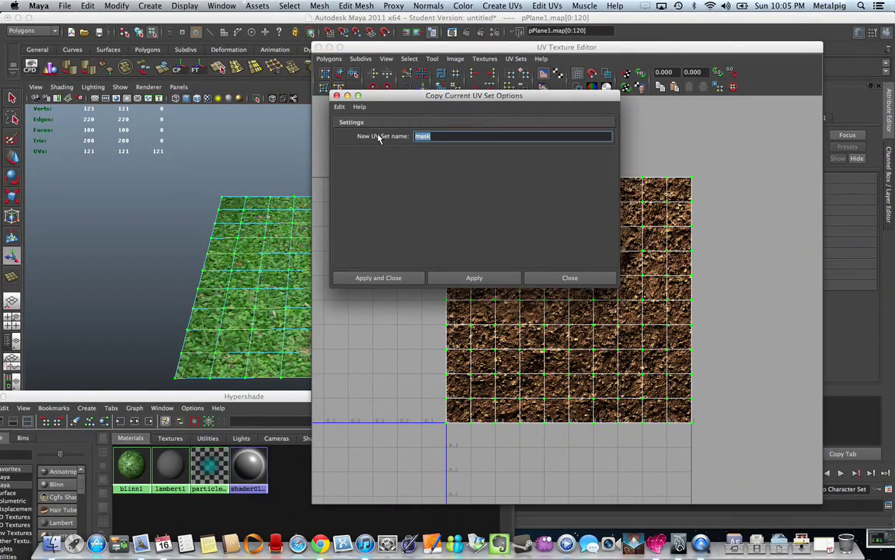
type("dirt")
left_click(476, 278)
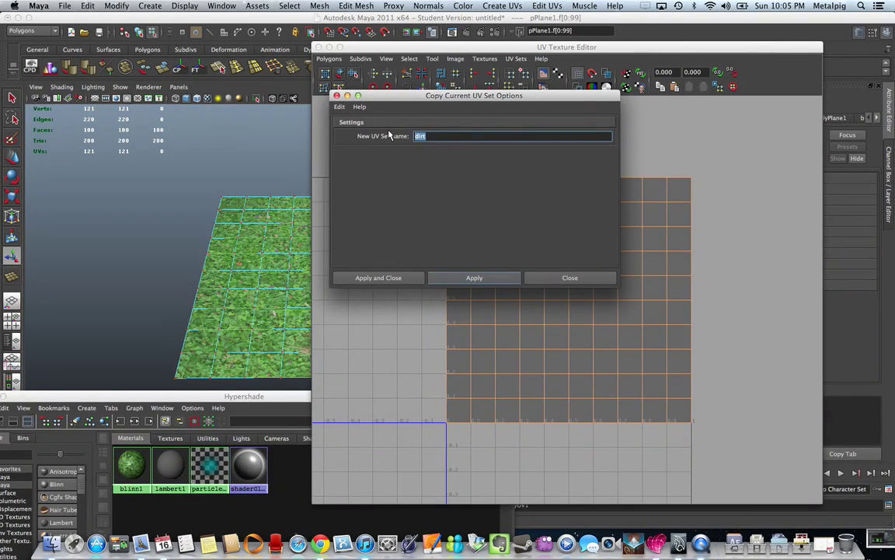
type("grass")
left_click(474, 279)
type("mask")
left_click(406, 279)
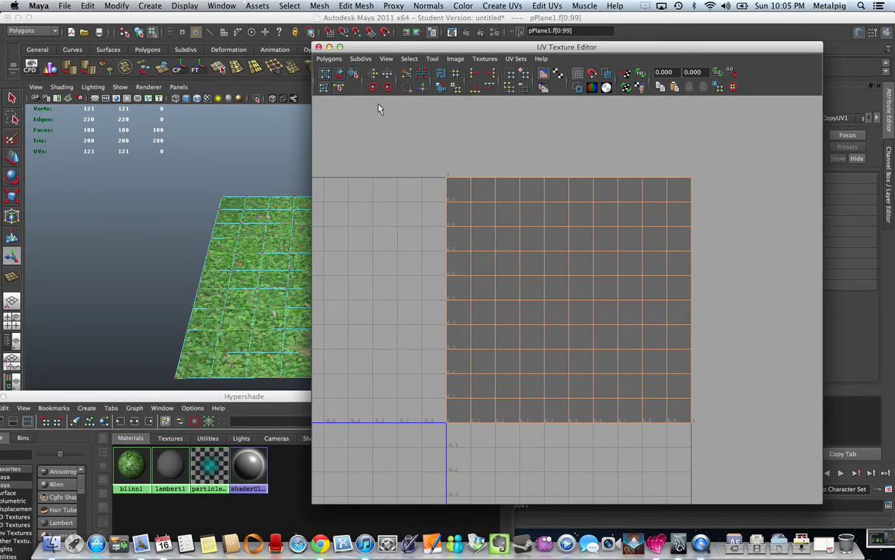
- Make grass the current UV set in the UV Texture Editor
left_click(516, 59)
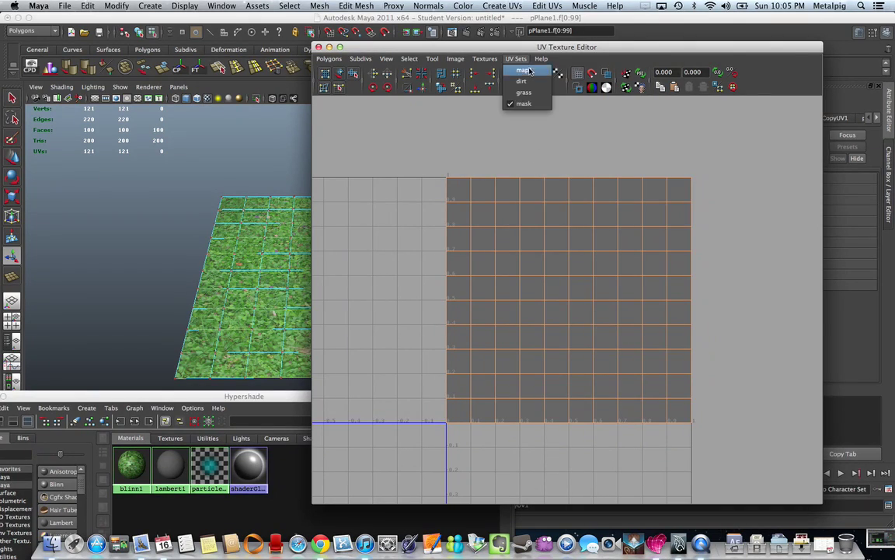
left_click(517, 60)
left_click(520, 61)
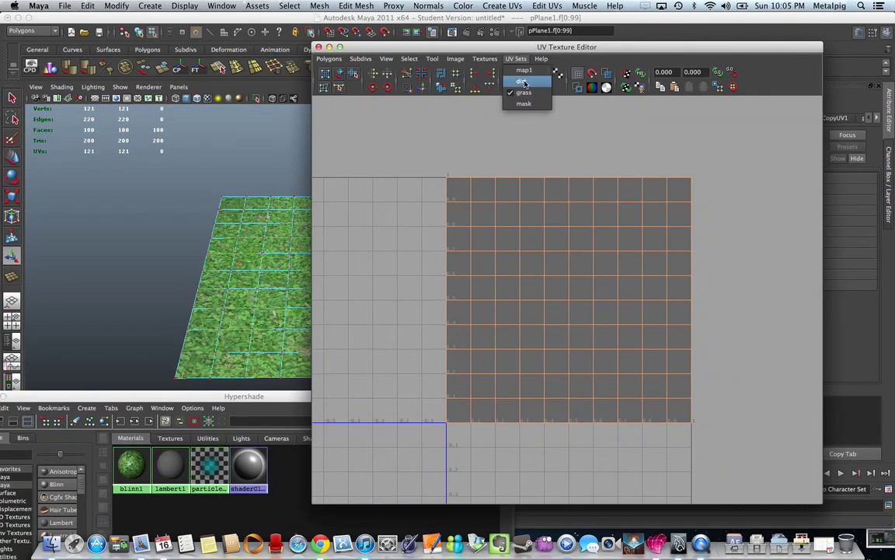
left_click(522, 81)
left_click(516, 59)
left_click(525, 94)
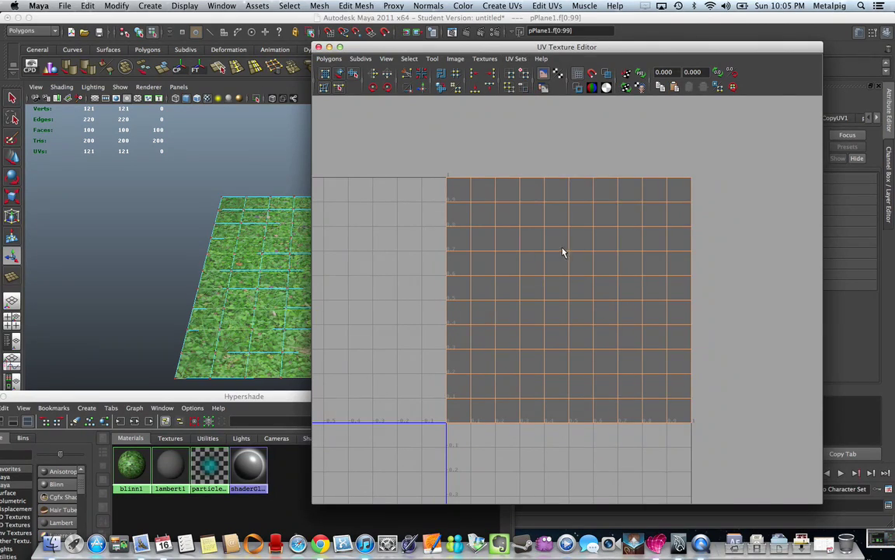
scroll(566, 245, "up", 3)
scroll(566, 246, "down", 4)
- Select all grass UVs and scale them up several times so grass tiles densely
right_click(561, 262)
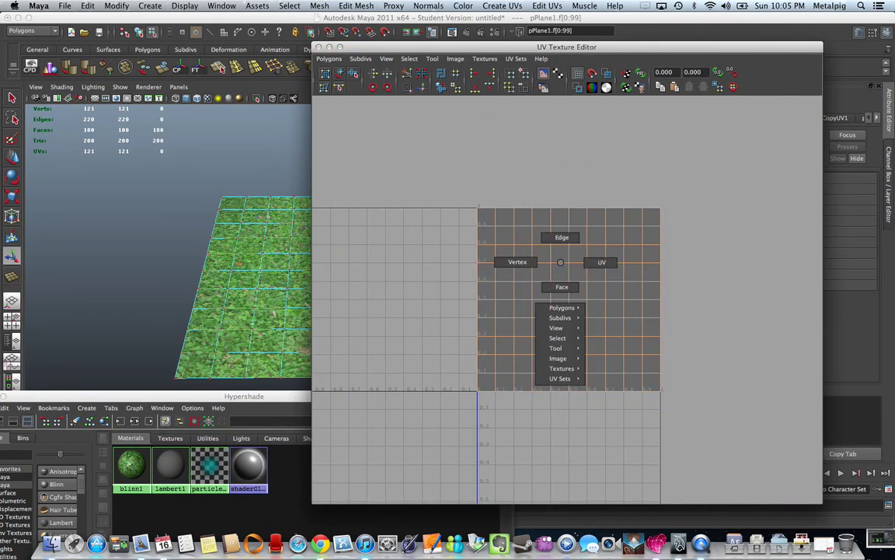
left_click(602, 262)
left_click_drag(694, 172, 413, 432)
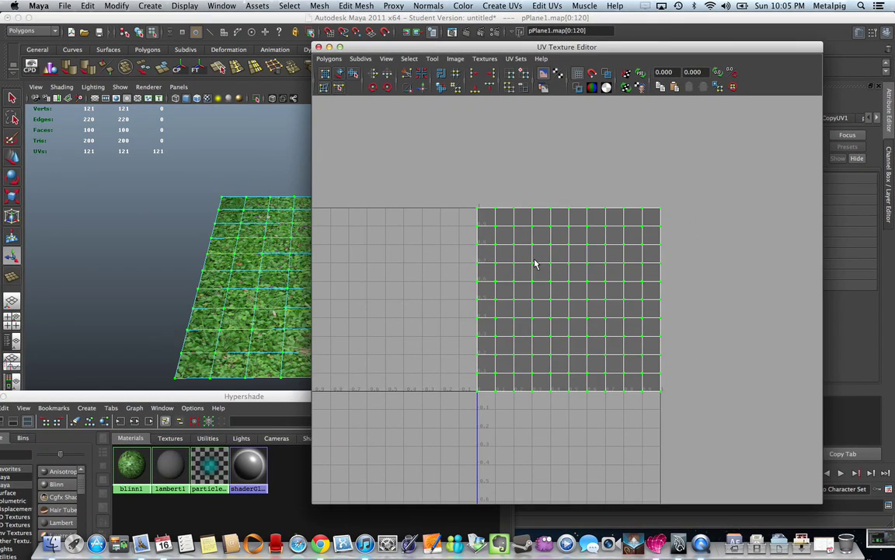
key("r")
left_click_drag(567, 298, 745, 232)
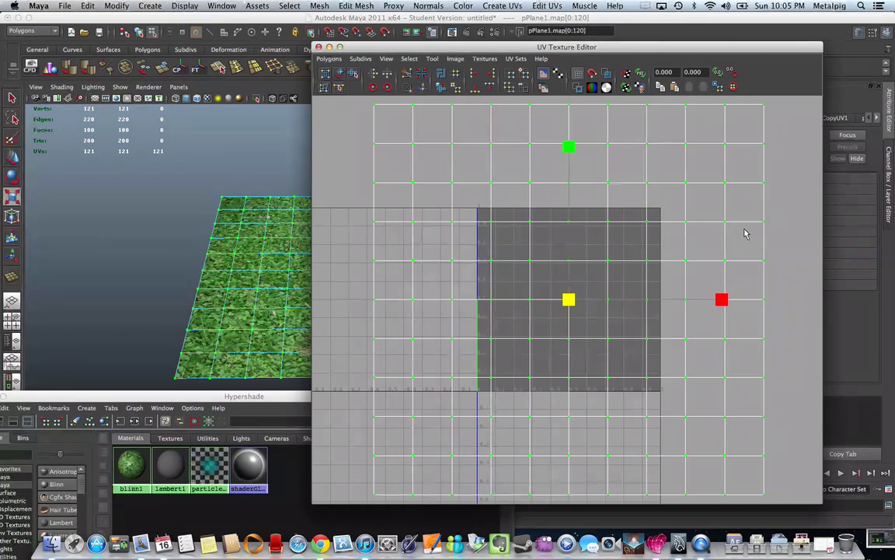
left_click_drag(440, 46, 588, 40)
right_click_drag(276, 289, 330, 311, "alt")
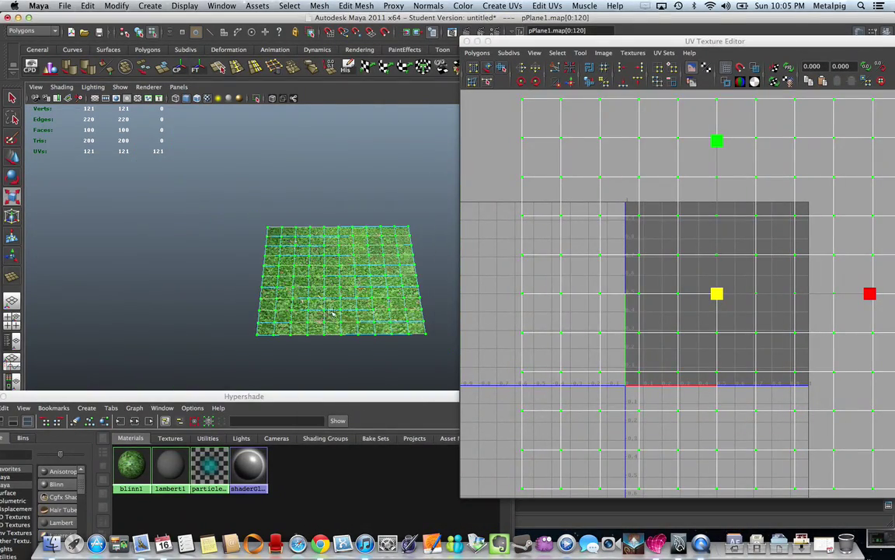
left_click_drag(730, 324, 805, 276)
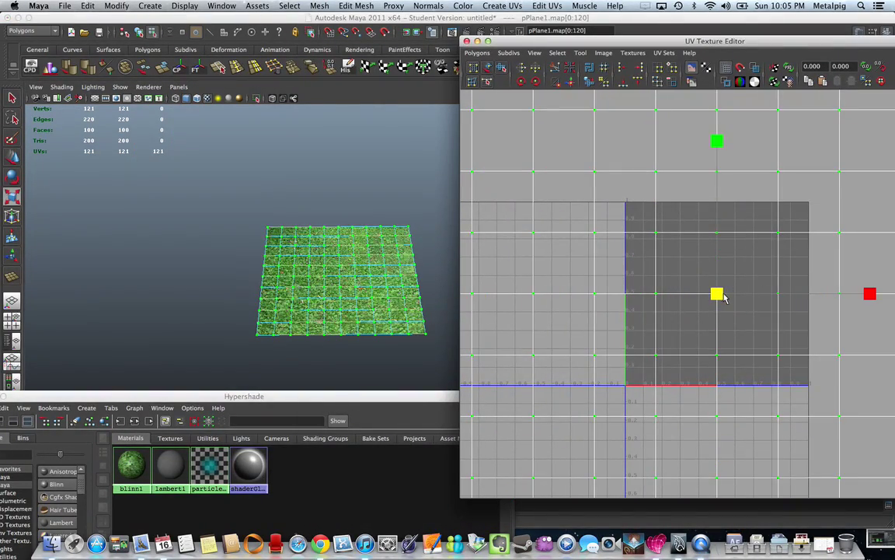
left_click_drag(721, 296, 787, 286)
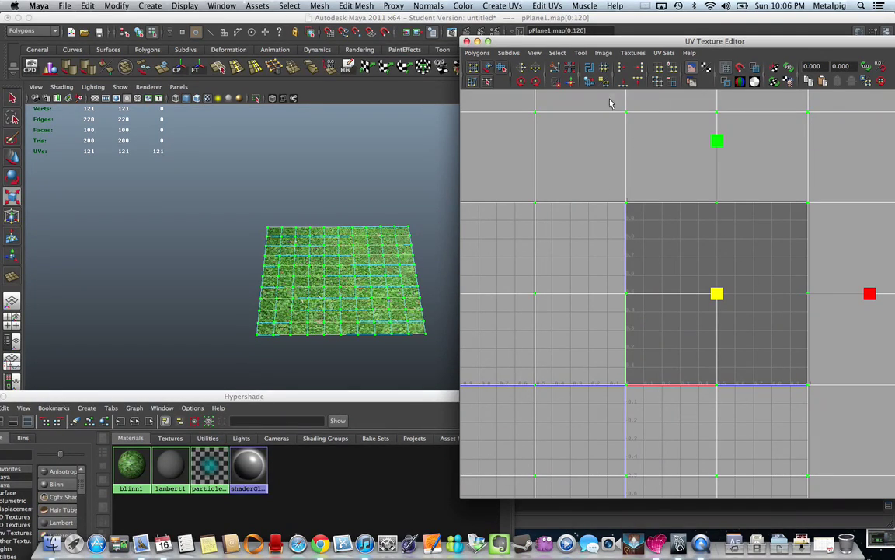
left_click(663, 53)
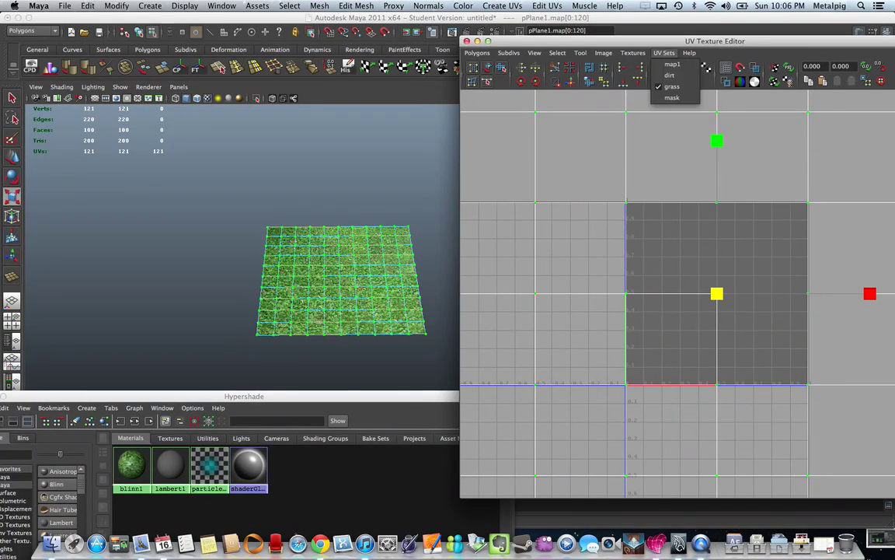
- Make dirt the current UV set, select all its UVs and scale them up
left_click(671, 77)
right_click(707, 293)
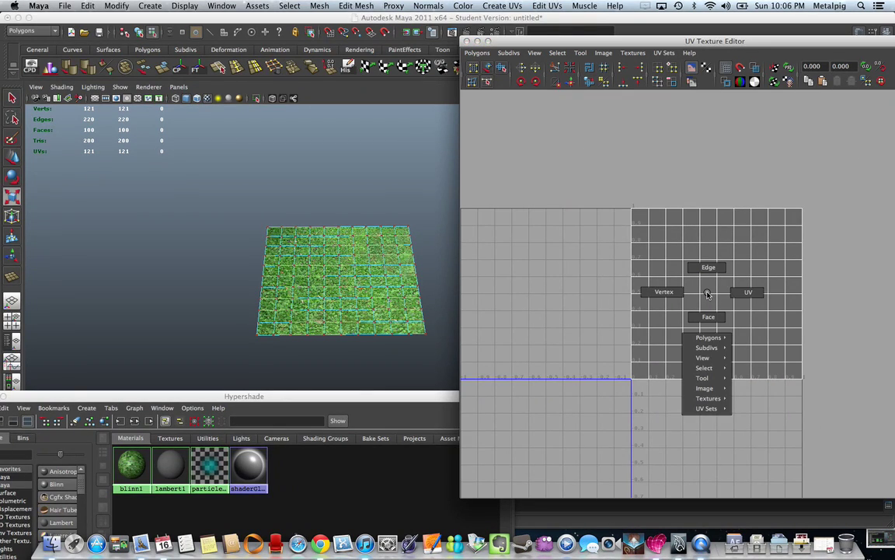
right_click_drag(708, 293, 747, 293)
left_click_drag(816, 164, 614, 397)
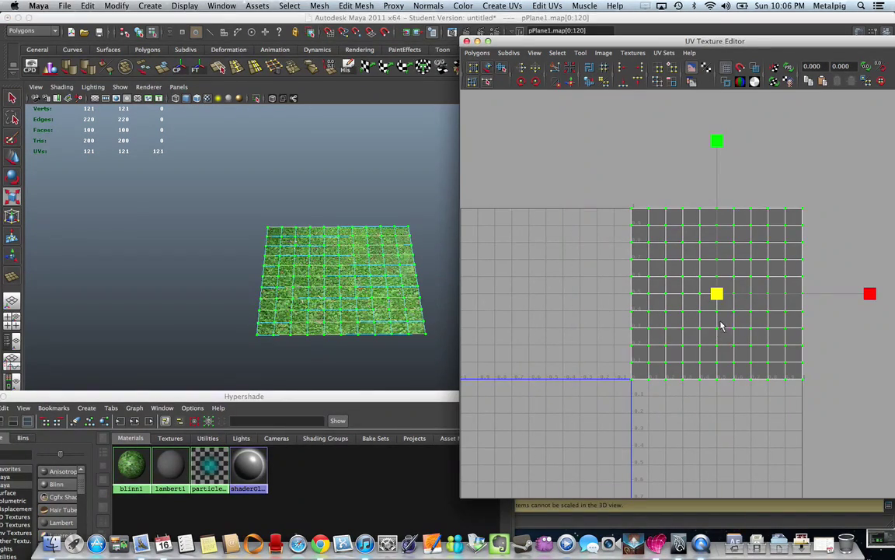
left_click_drag(717, 294, 744, 299)
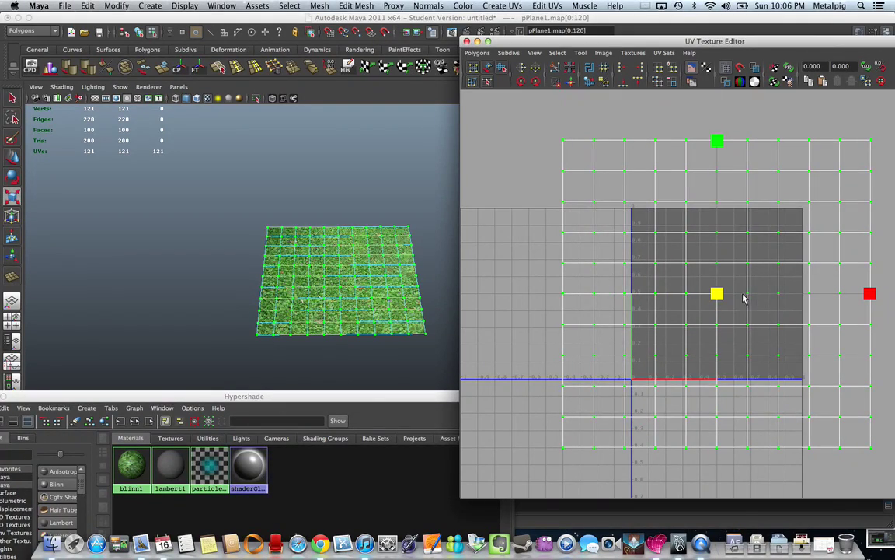
middle_click_drag(641, 264, 821, 274)
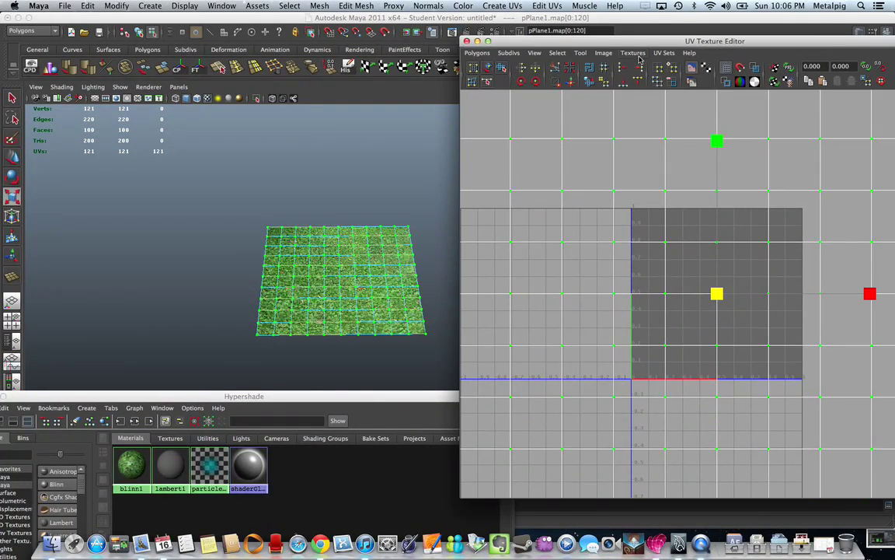
- Switch to another, unscaled UV set and orbit around the plane to check it
left_click(667, 54)
left_click(673, 96)
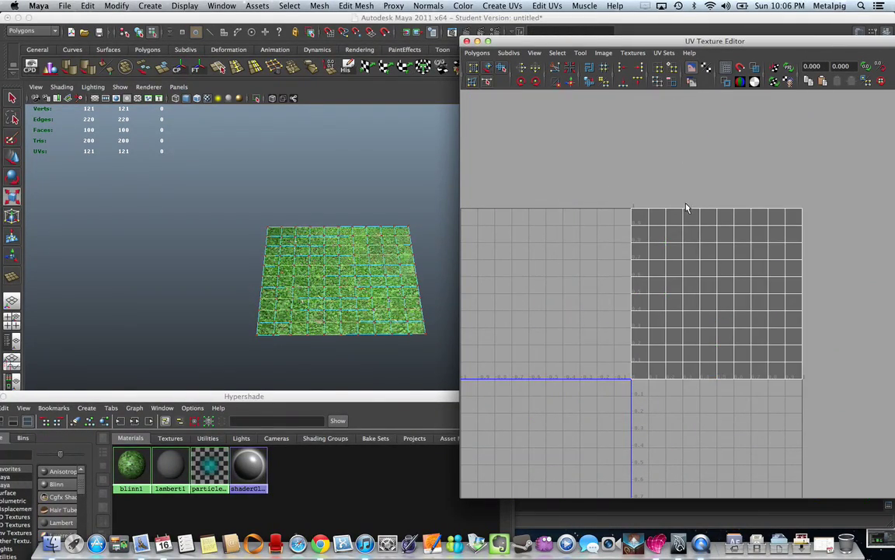
left_click_drag(356, 216, 363, 205, "alt")
right_click_drag(364, 206, 361, 233)
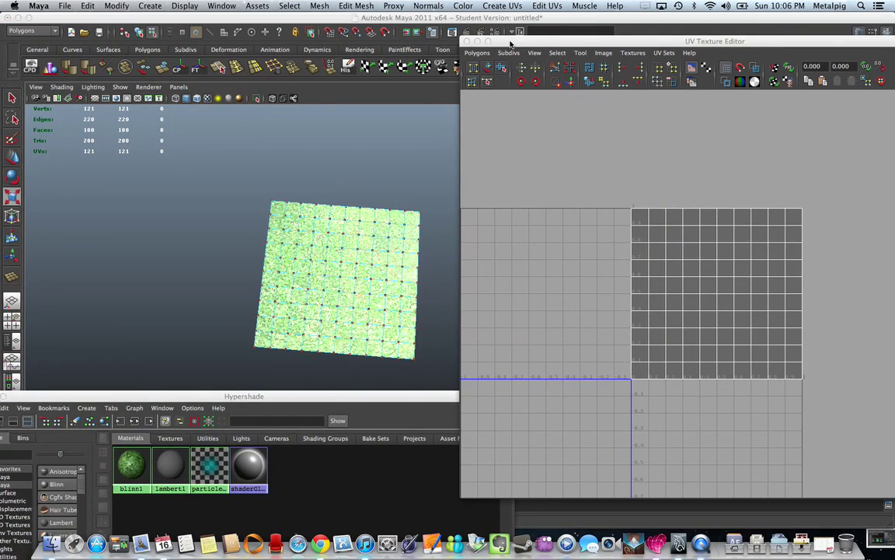
- Close the UV Texture Editor and return the plane to object mode
left_click(465, 41)
right_click_drag(376, 274, 429, 264)
left_click(277, 186)
left_click_drag(305, 247, 337, 281, "alt")
right_click(337, 280)
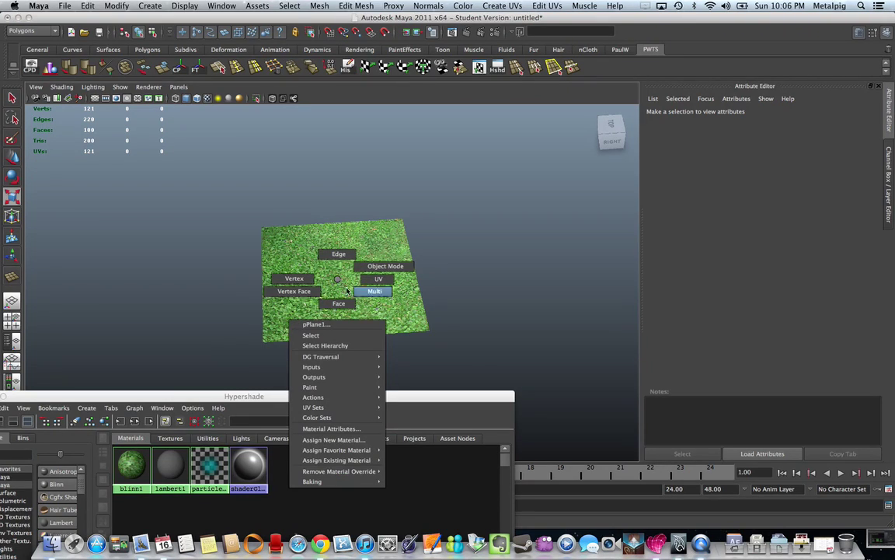
mouse_move(325, 408)
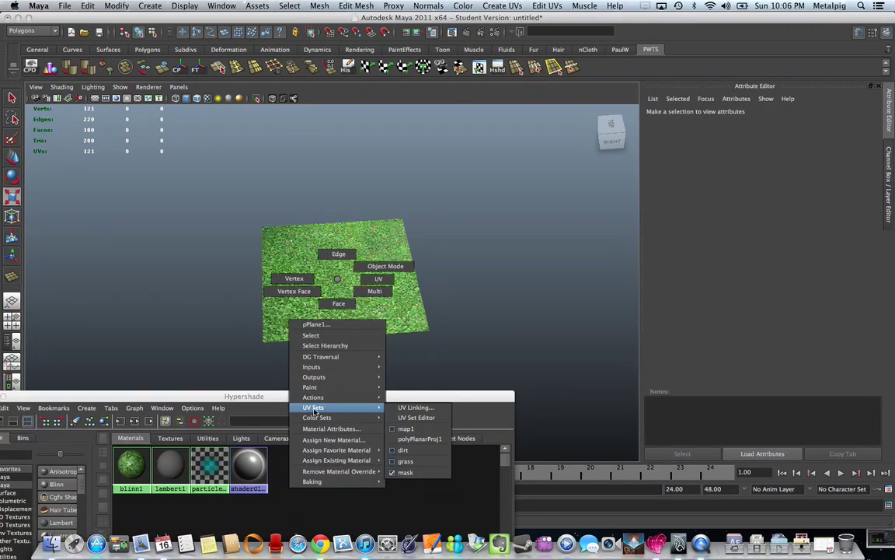
left_click(293, 279)
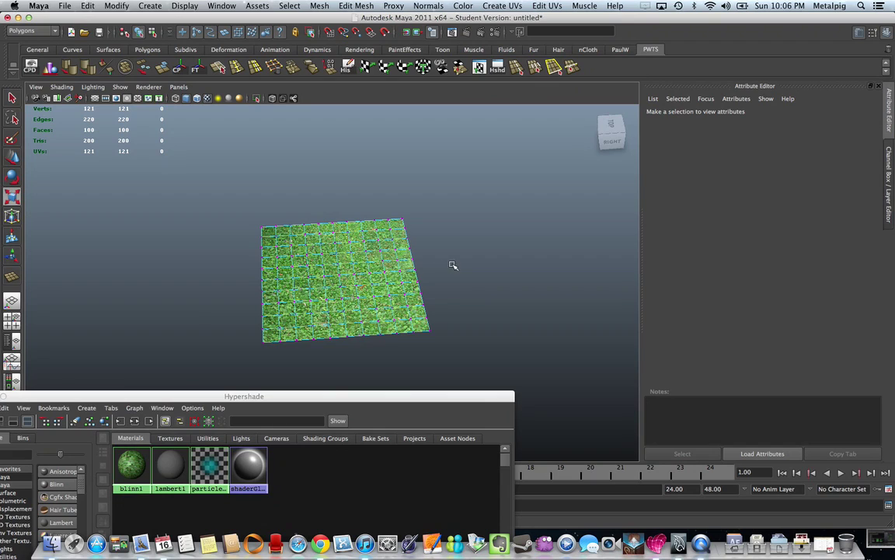
right_click(360, 270)
left_click(408, 256)
- Select the plane and open UV Sets > UV Linking from its context menu
right_click(361, 271)
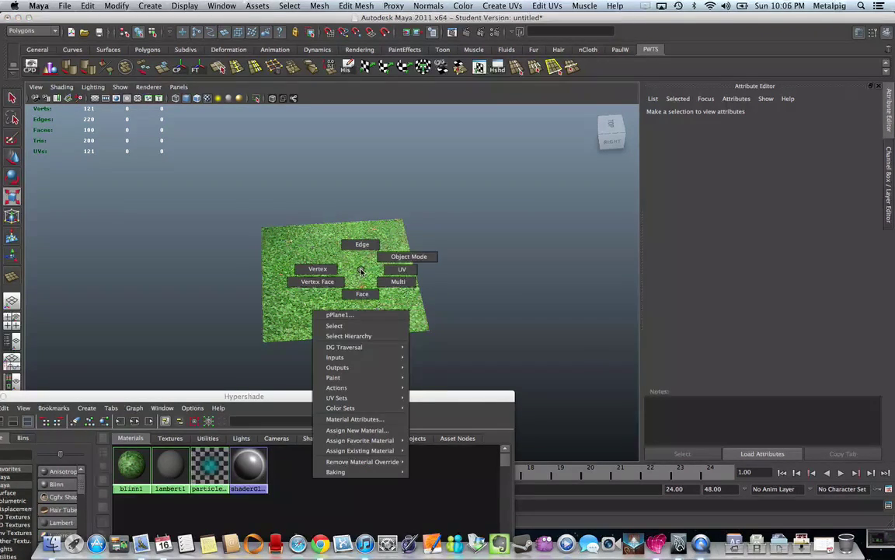
left_click(362, 271)
left_click(361, 271)
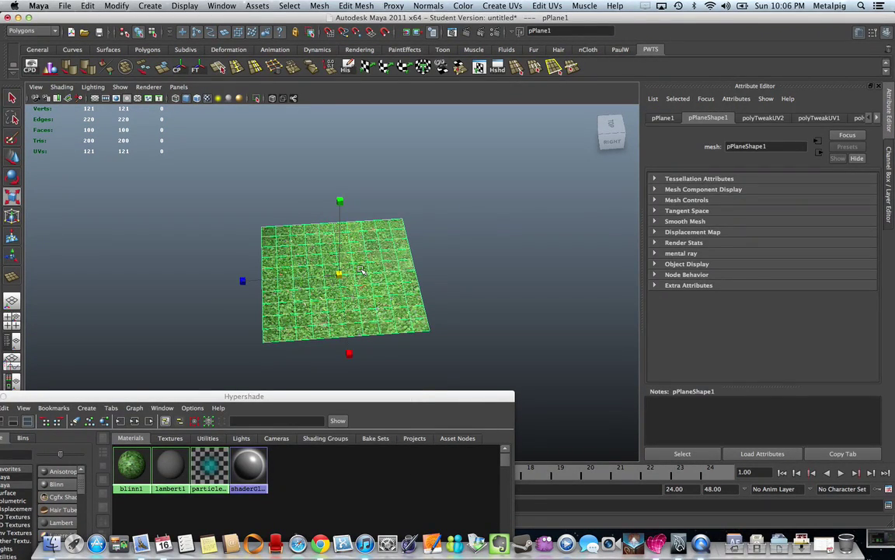
right_click(362, 271)
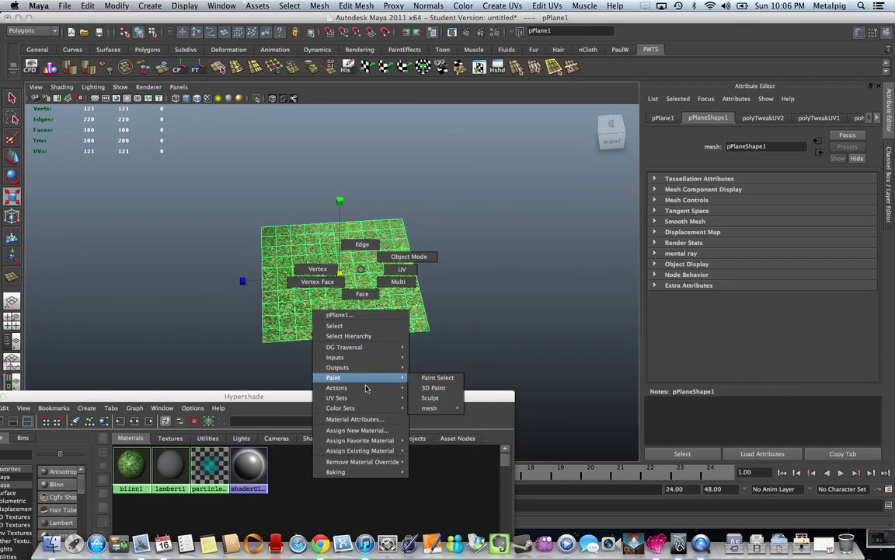
mouse_move(365, 397)
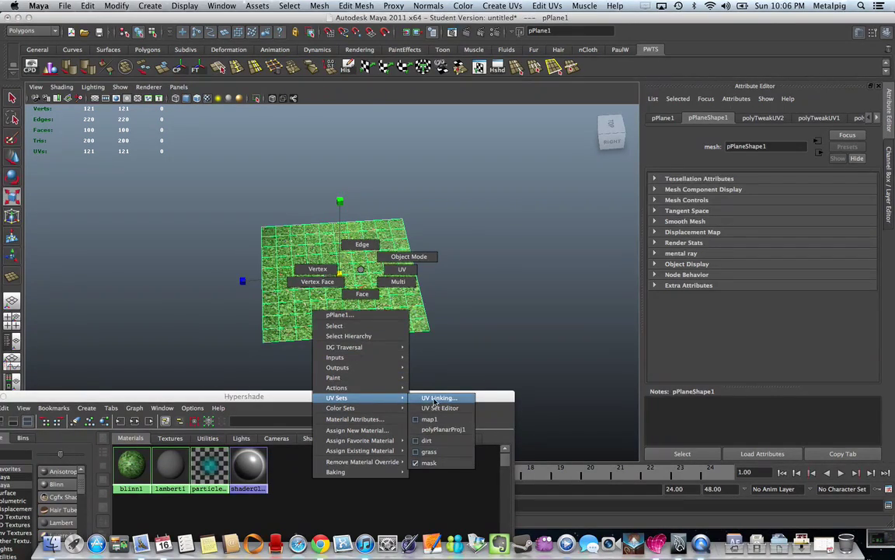
left_click(436, 400)
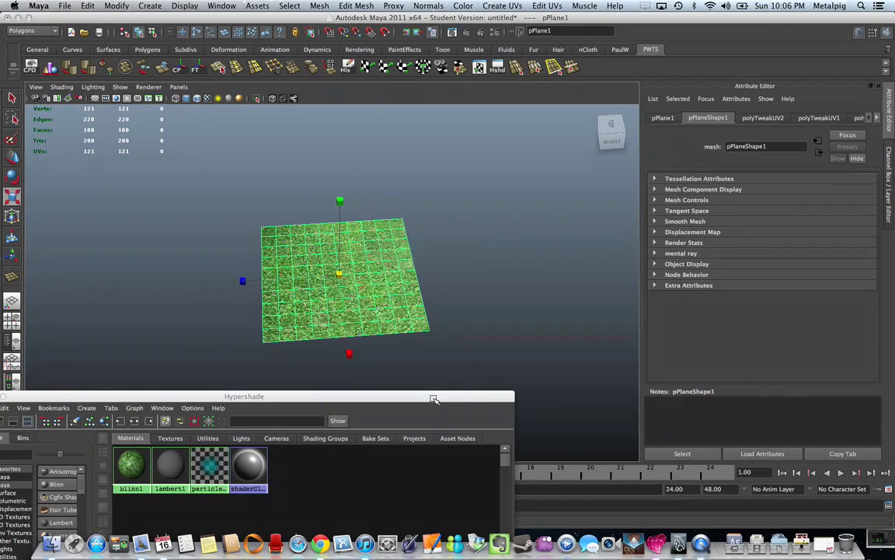
- In the Relationship Editor, pair UV set dirt with texture dirt and grass with grass
left_click_drag(359, 171, 421, 118)
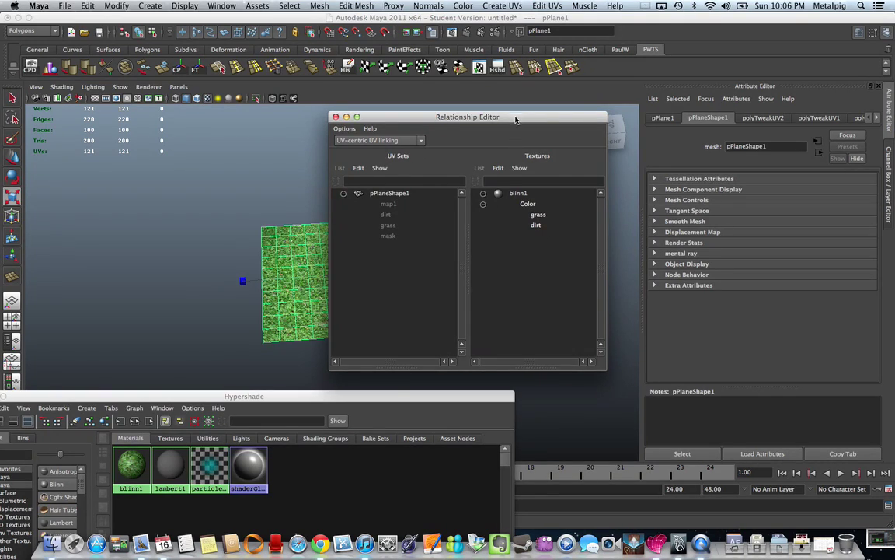
left_click_drag(516, 118, 597, 83)
left_click(468, 182)
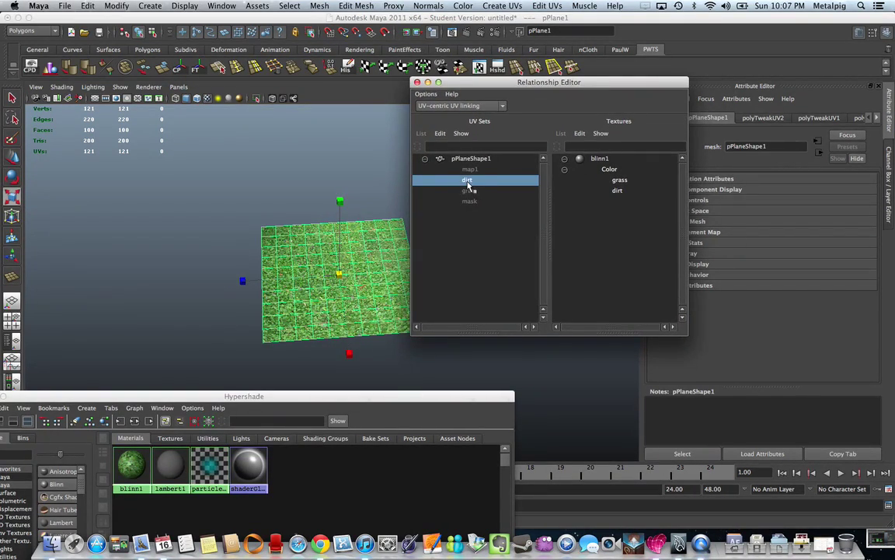
left_click(621, 193)
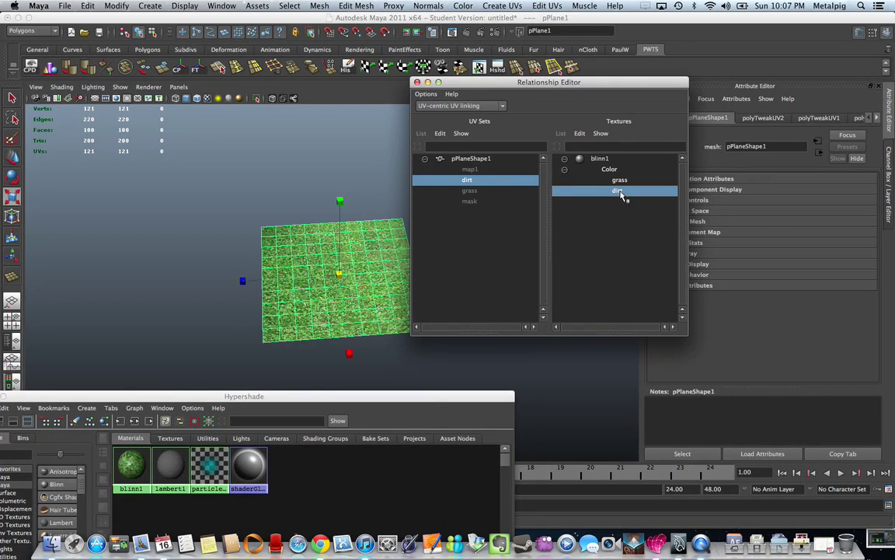
left_click(470, 192)
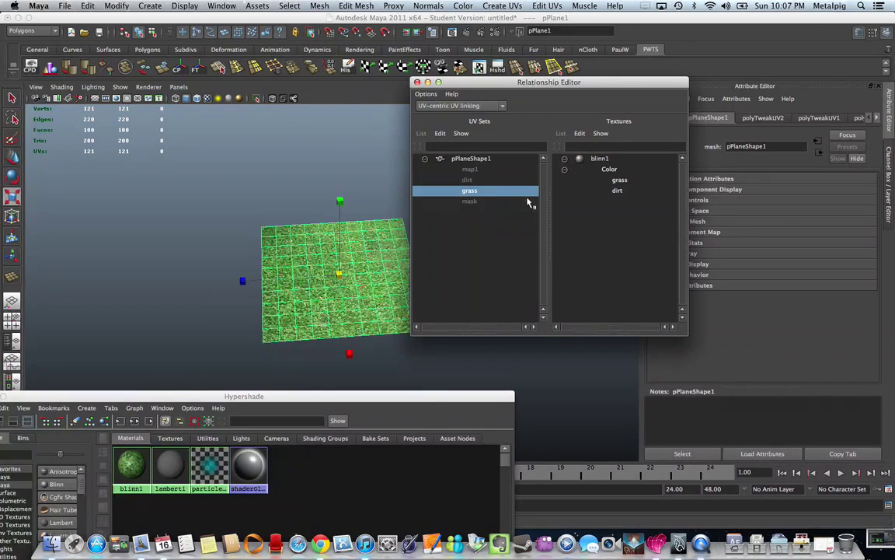
left_click(619, 181)
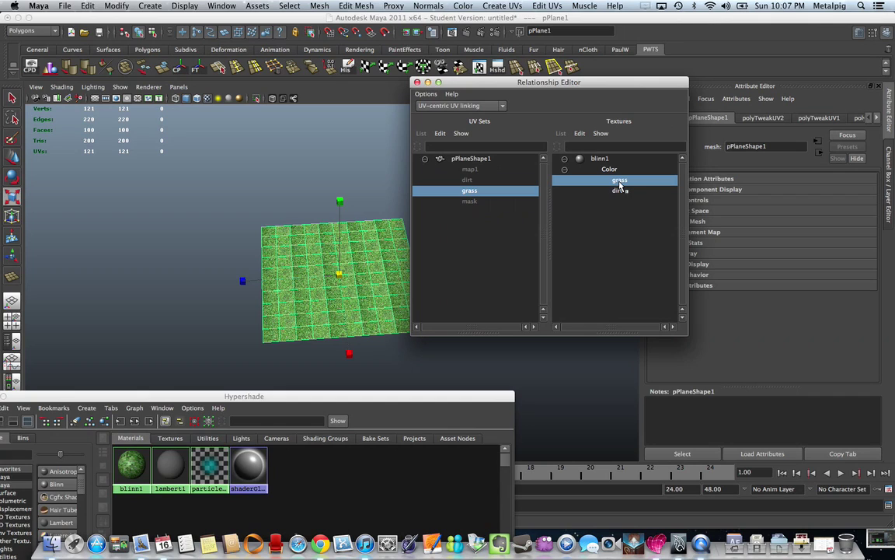
left_click_drag(364, 273, 363, 298, "alt")
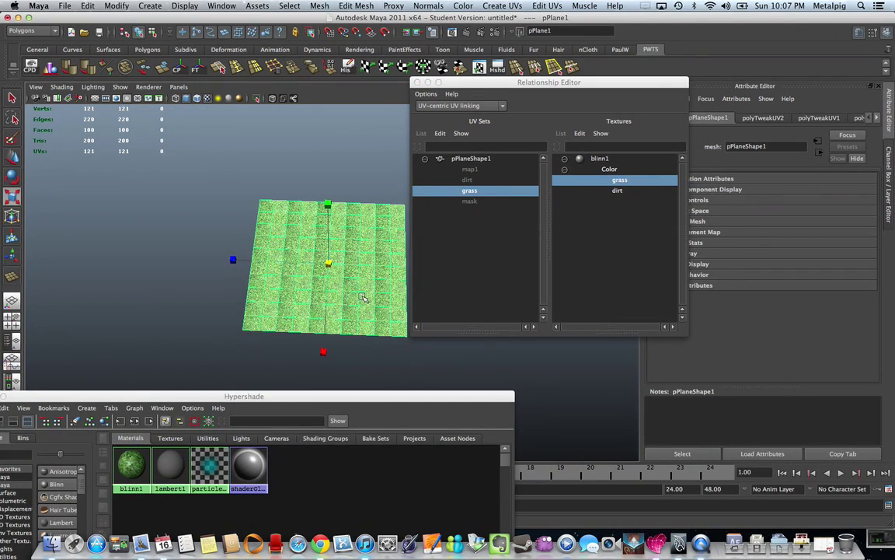
left_click_drag(457, 84, 467, 451)
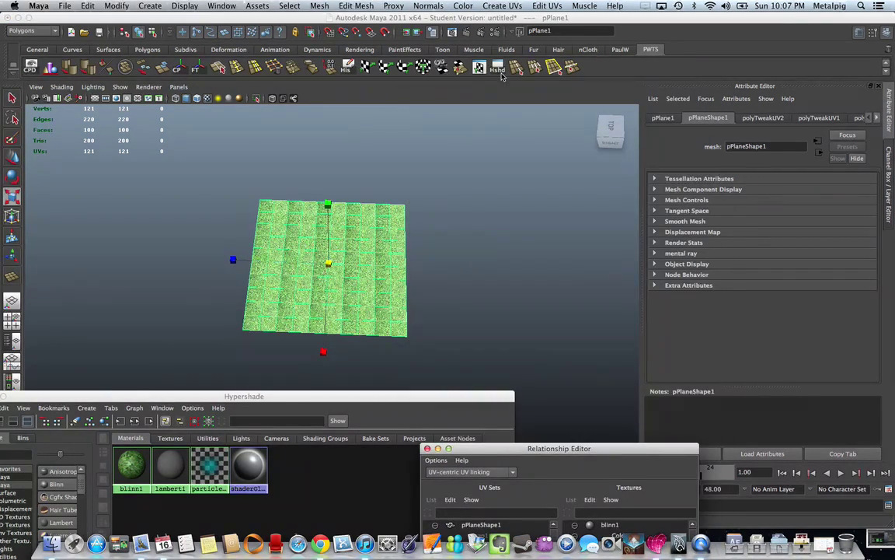
- In the UV Texture Editor, show the grass UV set, select all UVs and scale them up
left_click(453, 67)
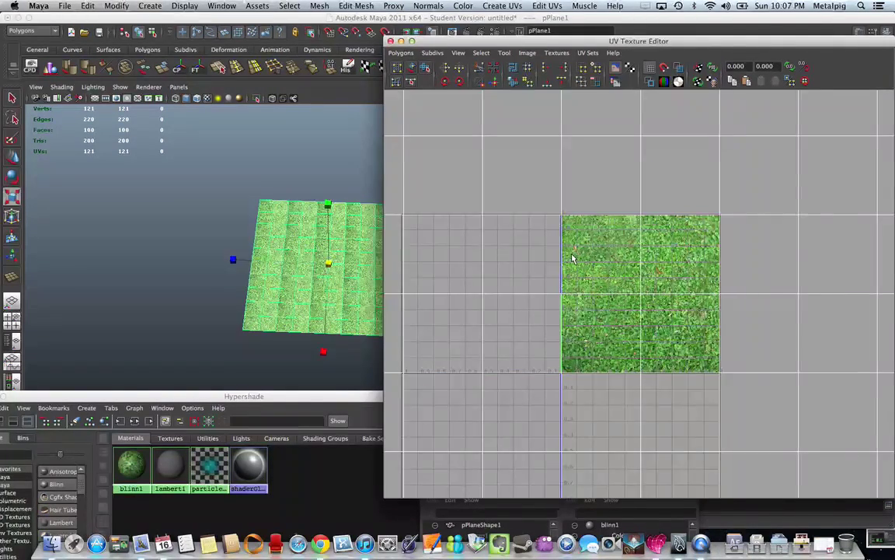
key("a")
left_click(587, 52)
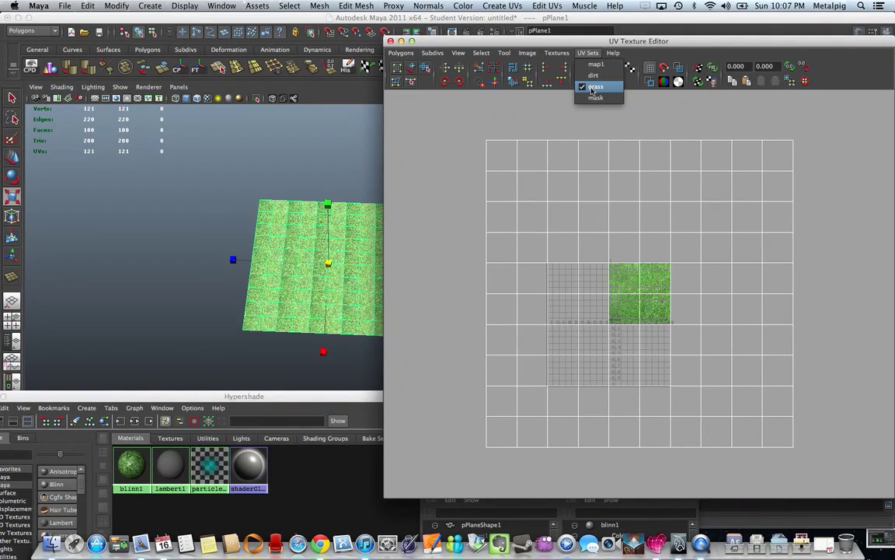
left_click(595, 87)
right_click_drag(612, 254, 652, 254)
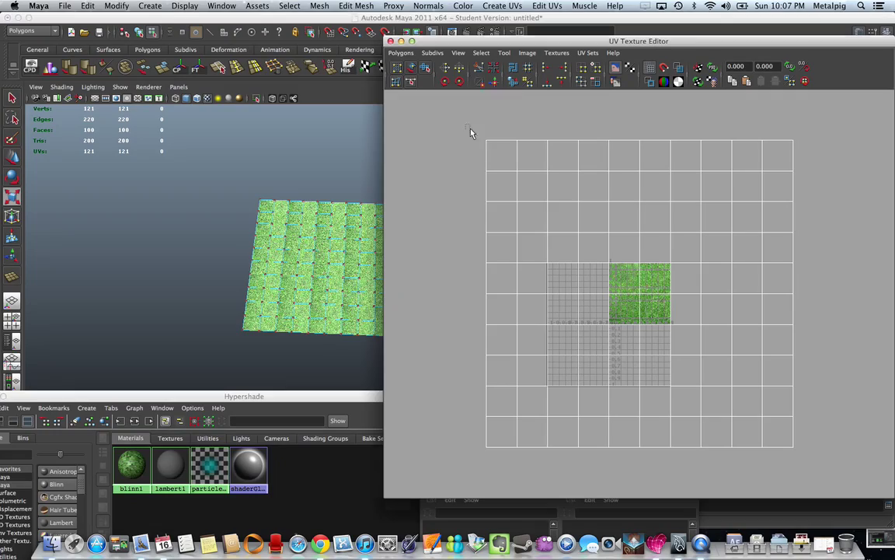
left_click_drag(859, 484, 467, 124)
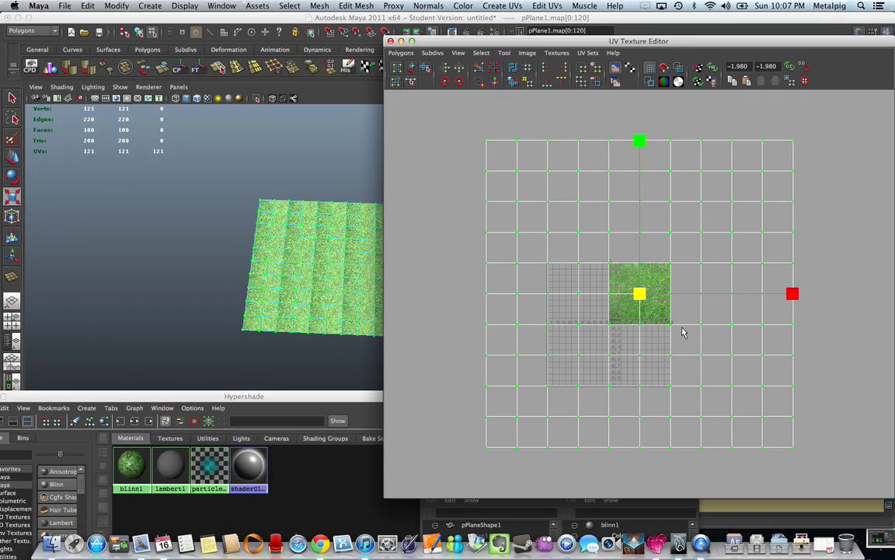
left_click_drag(640, 294, 687, 273)
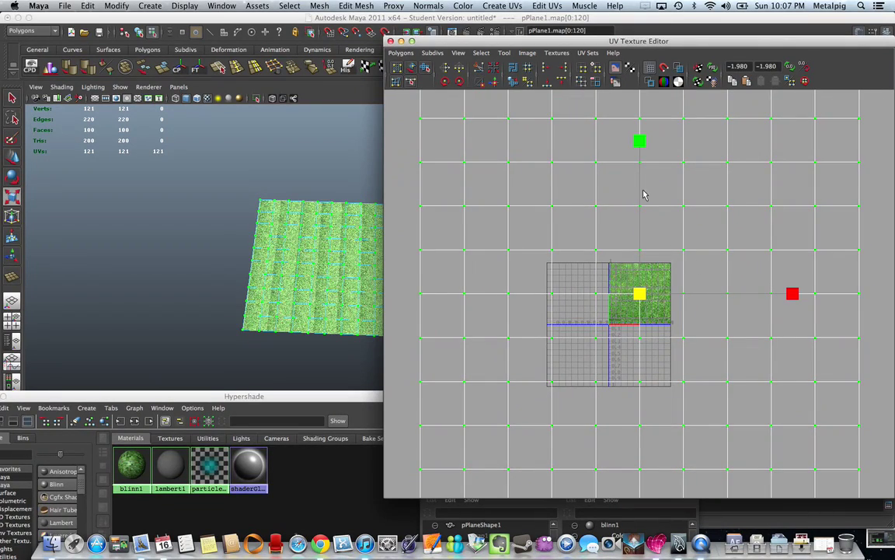
- Switch the editor to the dirt UV set and move it out of the way
left_click(590, 54)
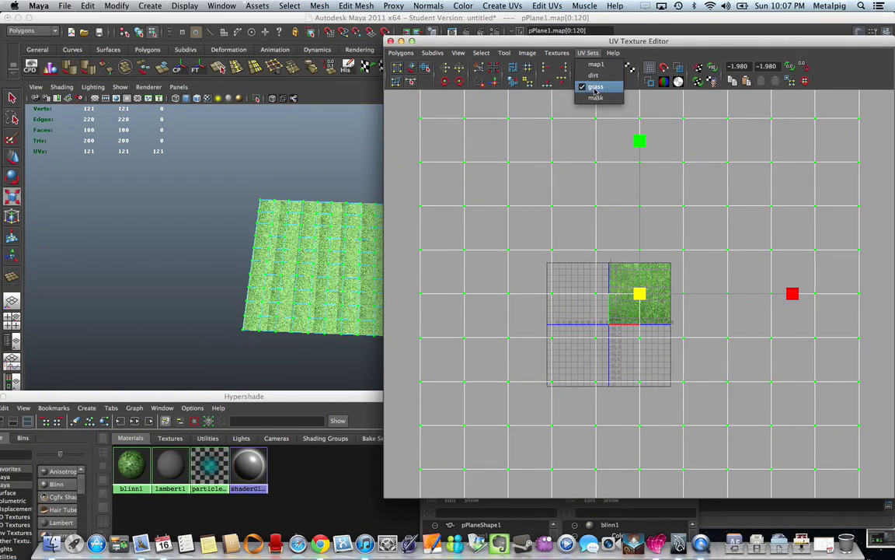
left_click(599, 74)
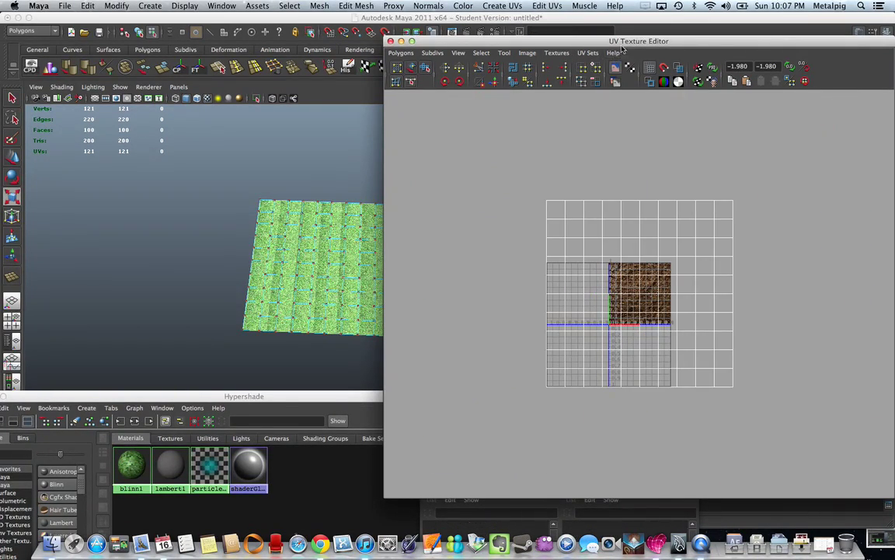
left_click_drag(623, 45, 615, 426)
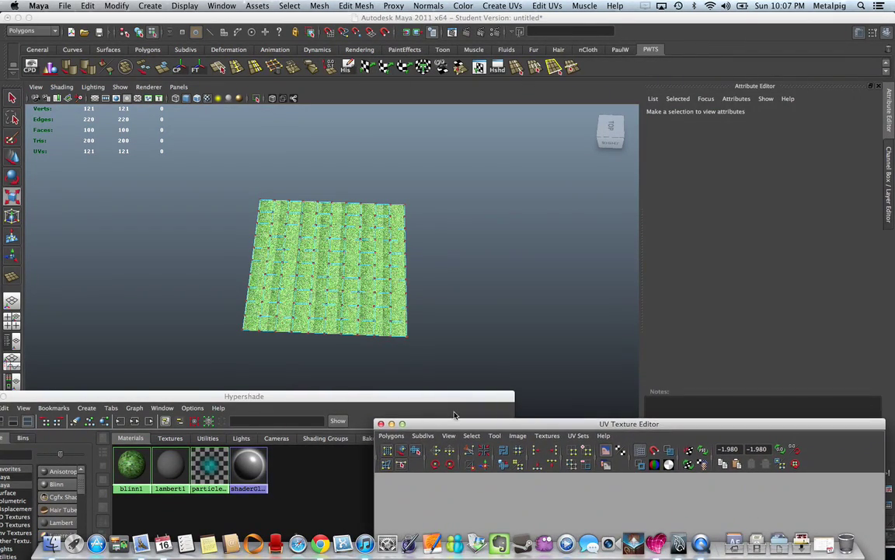
- On blinn1's layered texture, preview the grass layer at alpha 0, undo, then hide it
left_click(130, 467)
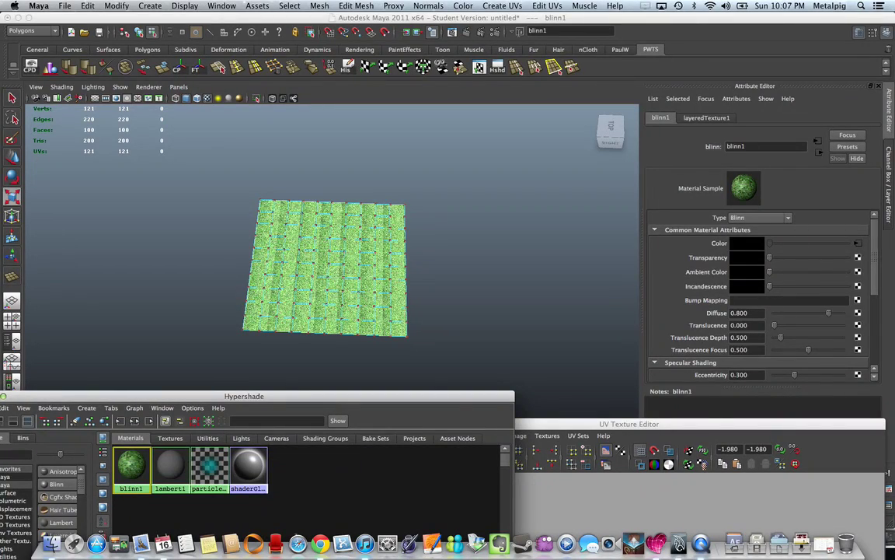
left_click(706, 118)
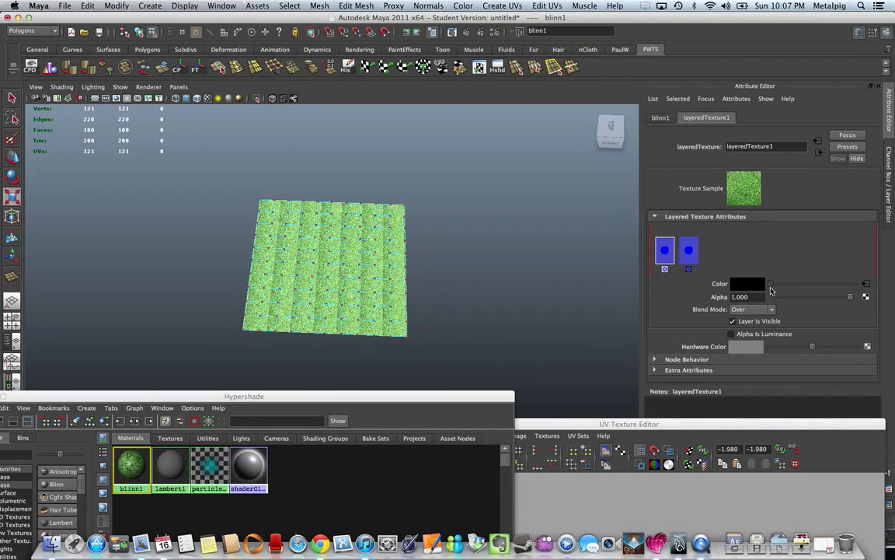
left_click_drag(851, 297, 774, 298)
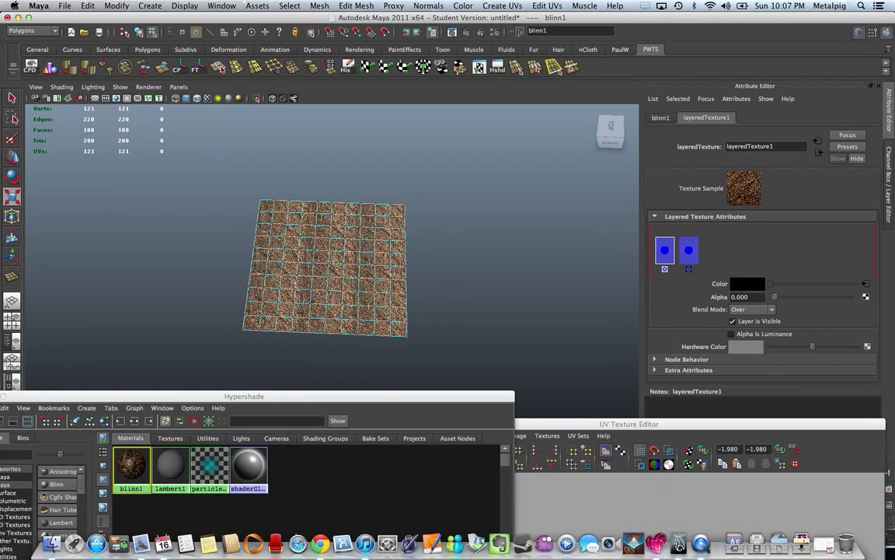
key("z")
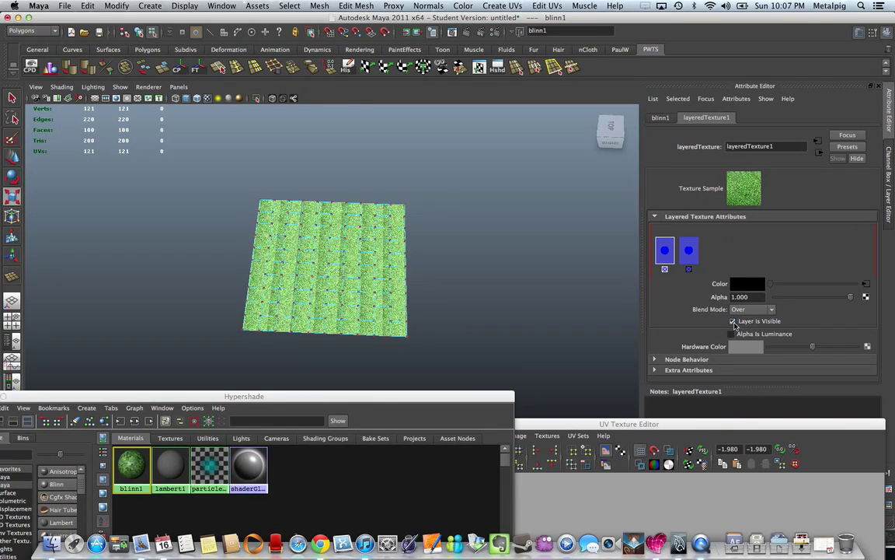
left_click(733, 321)
- Select all dirt-set UVs and scale them up about five times
left_click_drag(708, 426, 747, 150)
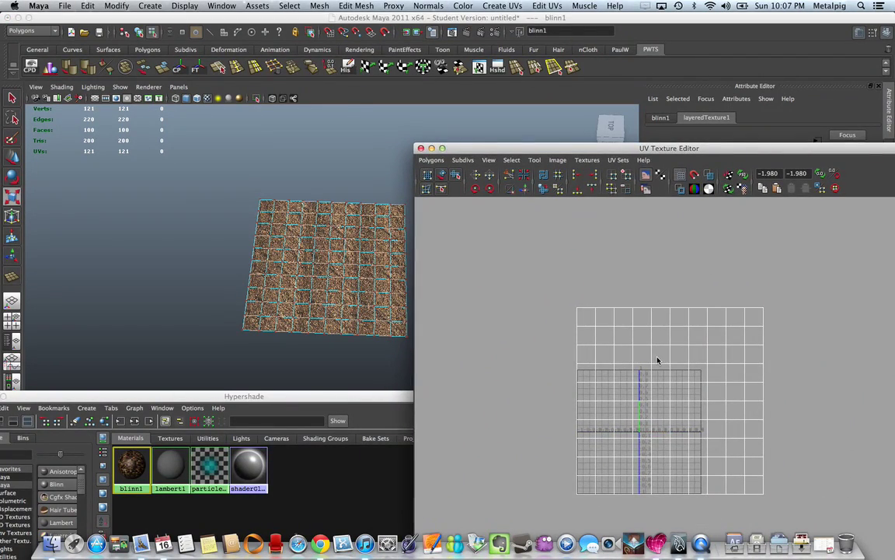
right_click_drag(658, 358, 699, 356)
left_click_drag(803, 271, 567, 515)
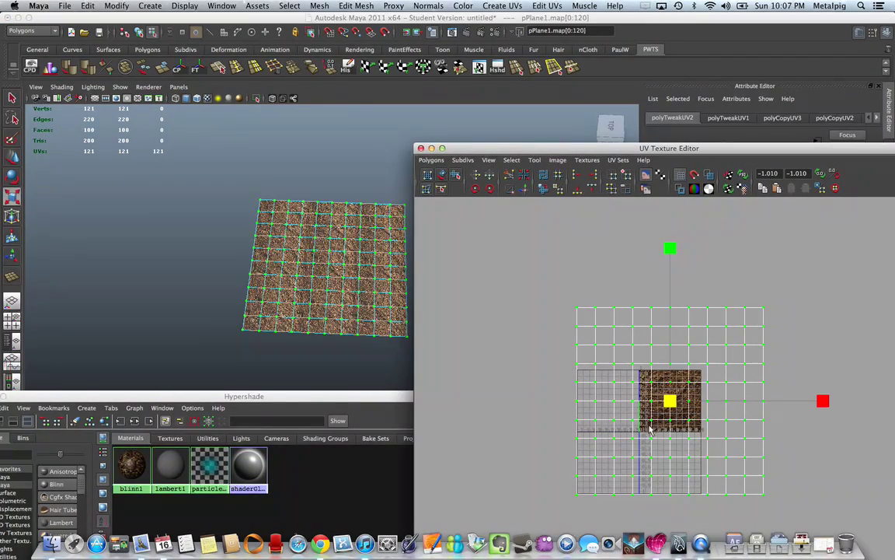
left_click_drag(671, 404, 701, 389)
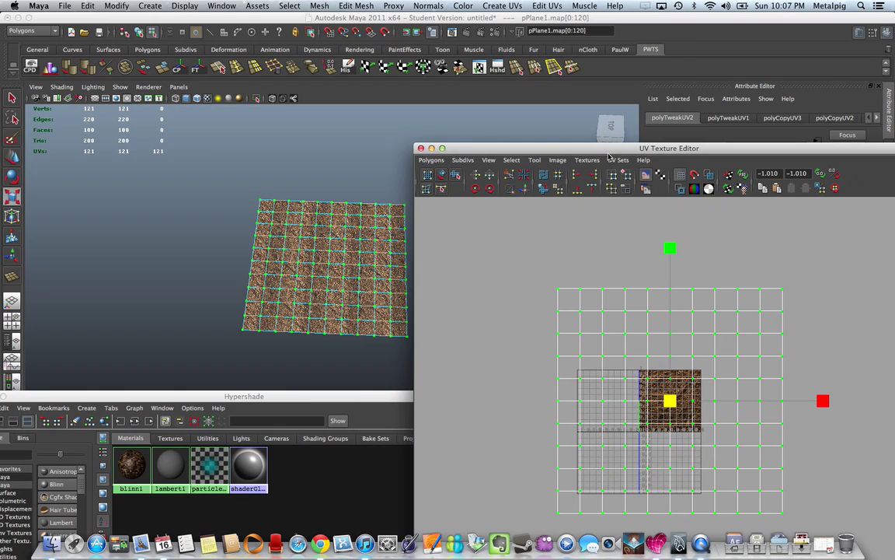
left_click_drag(548, 147, 513, 394)
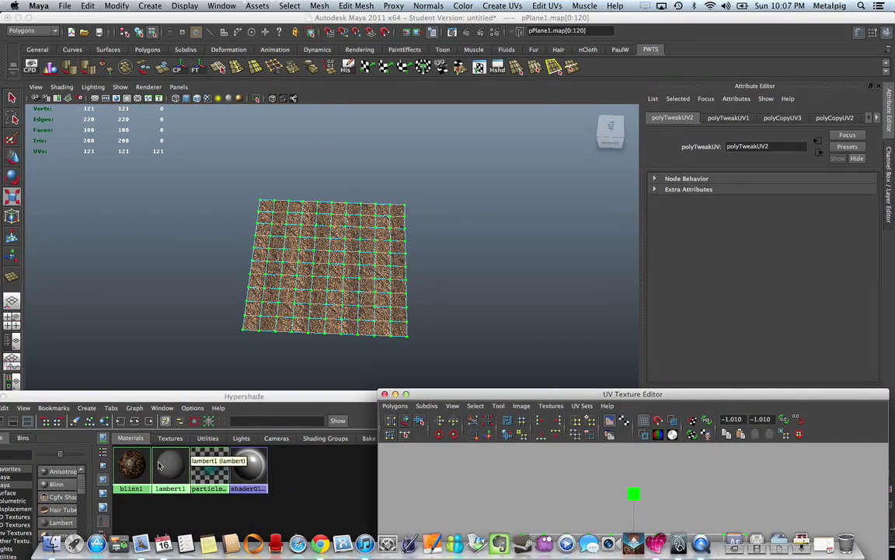
- Make blinn1's grass layer visible again, then scale the dirt UV layout up further
left_click(131, 466)
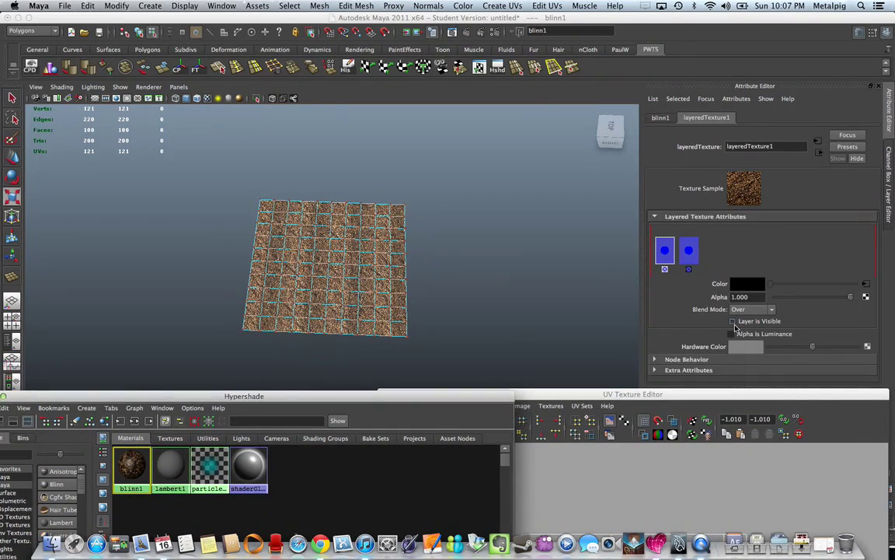
left_click(733, 321)
left_click_drag(700, 398, 675, 80)
right_click_drag(599, 320, 644, 320)
left_click_drag(800, 136, 468, 503)
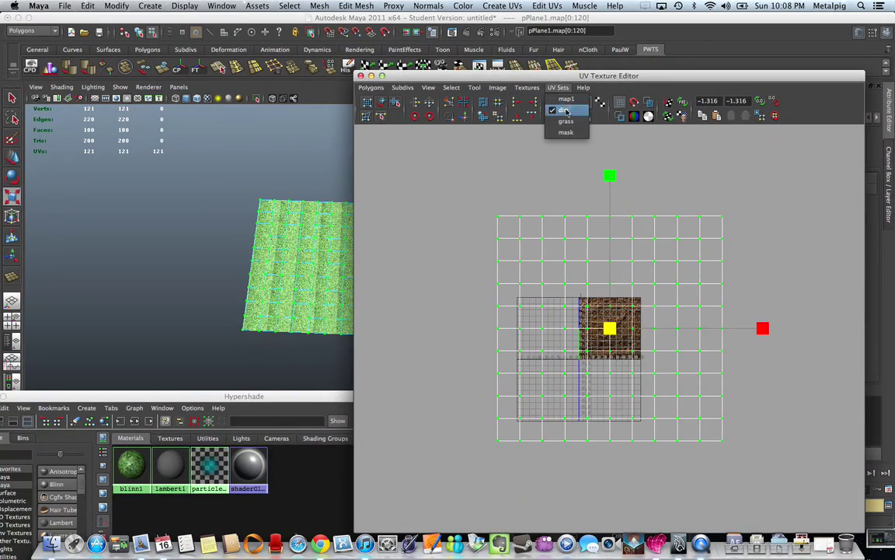
left_click(552, 299)
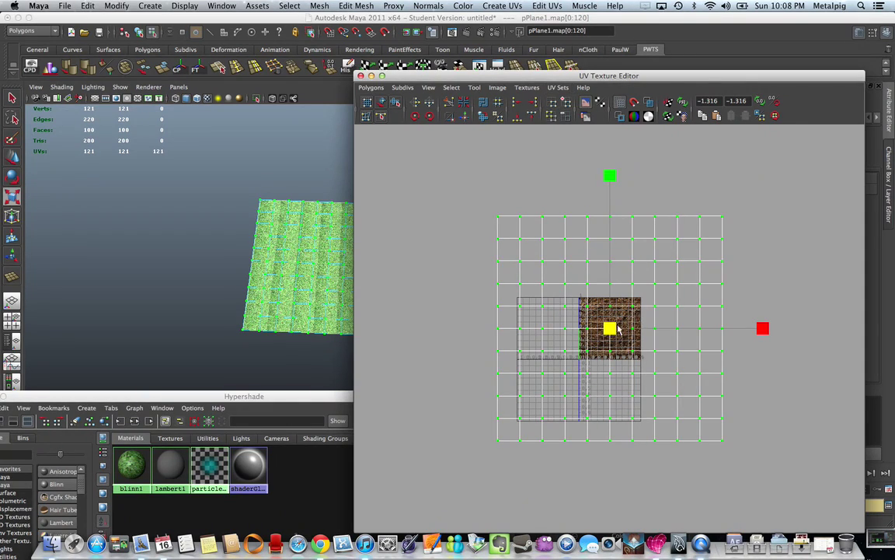
left_click_drag(618, 330, 665, 305)
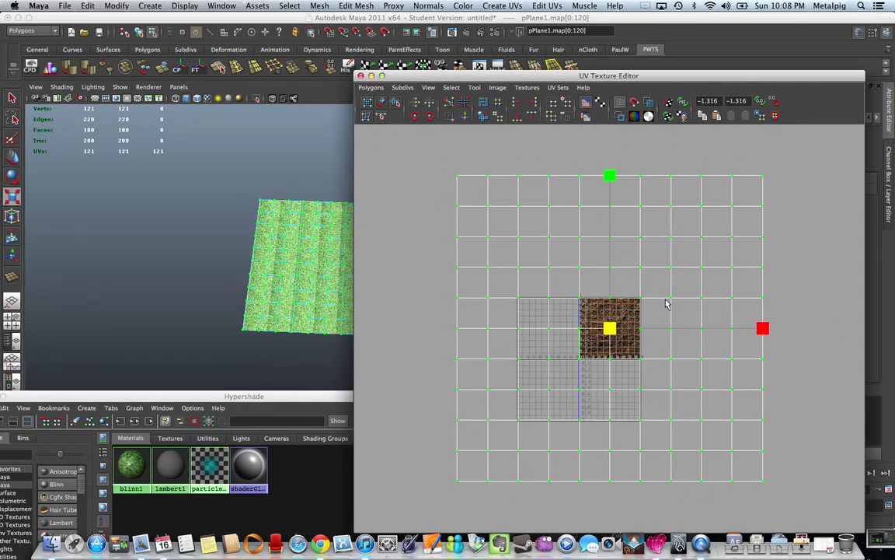
left_click_drag(515, 72, 540, 118)
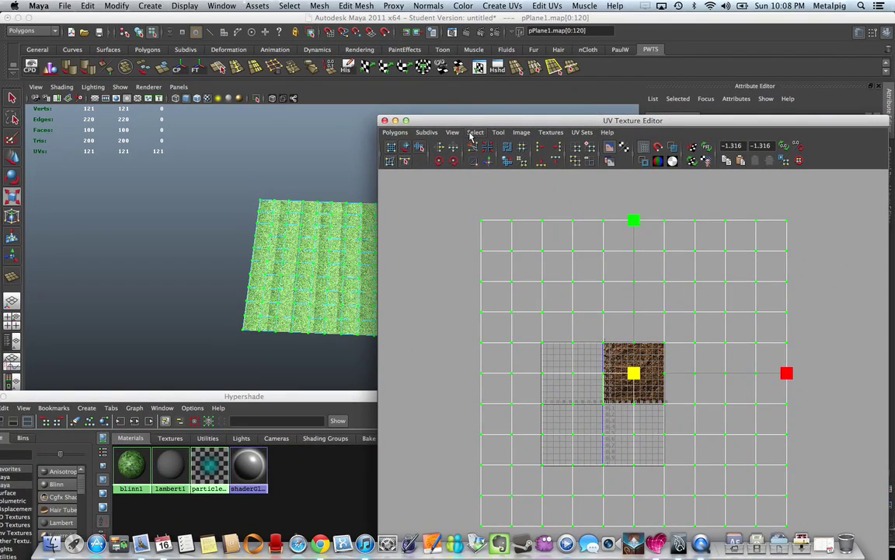
- Close the UV editor, return to object mode, and start mapping blinn1's top-layer alpha
left_click(384, 120)
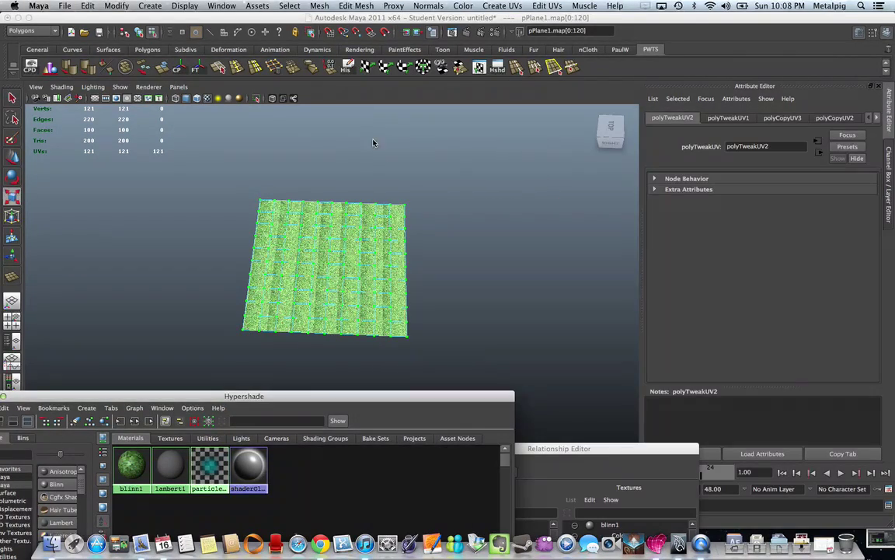
left_click_drag(344, 401, 385, 335)
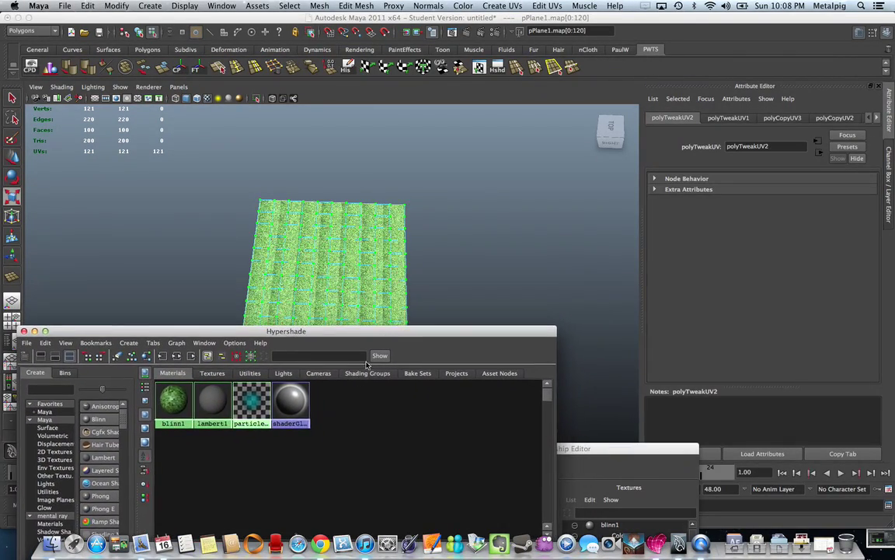
right_click_drag(310, 260, 349, 255)
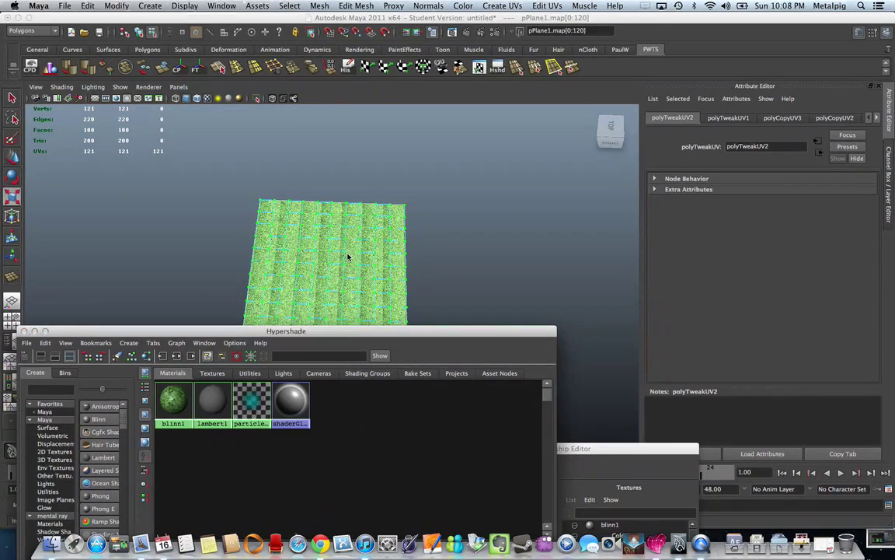
left_click(175, 402)
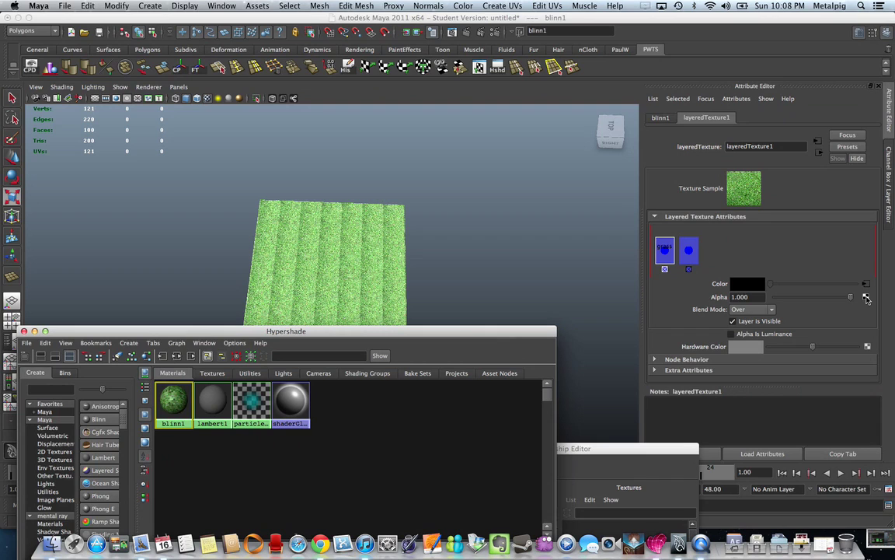
left_click(866, 299)
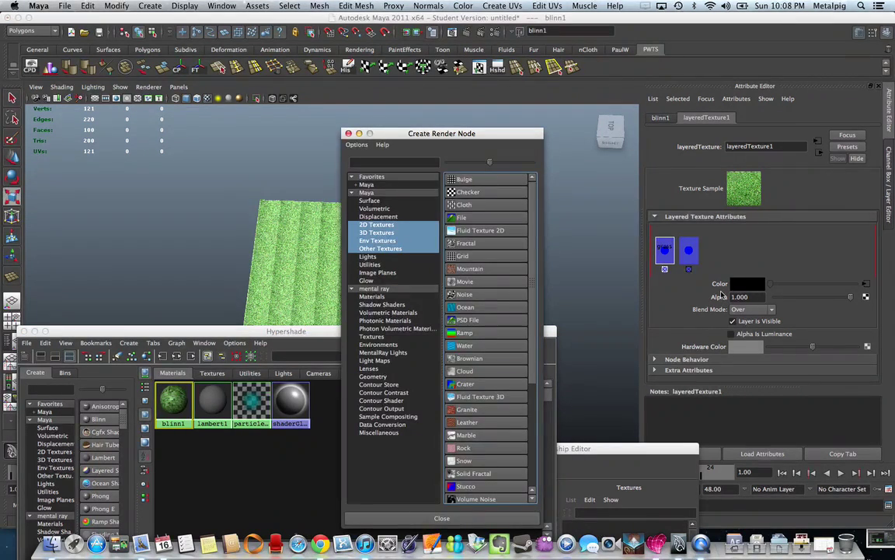
- Create a file texture loading mask.tga to drive the top layer's alpha, and start renaming it
left_click(478, 218)
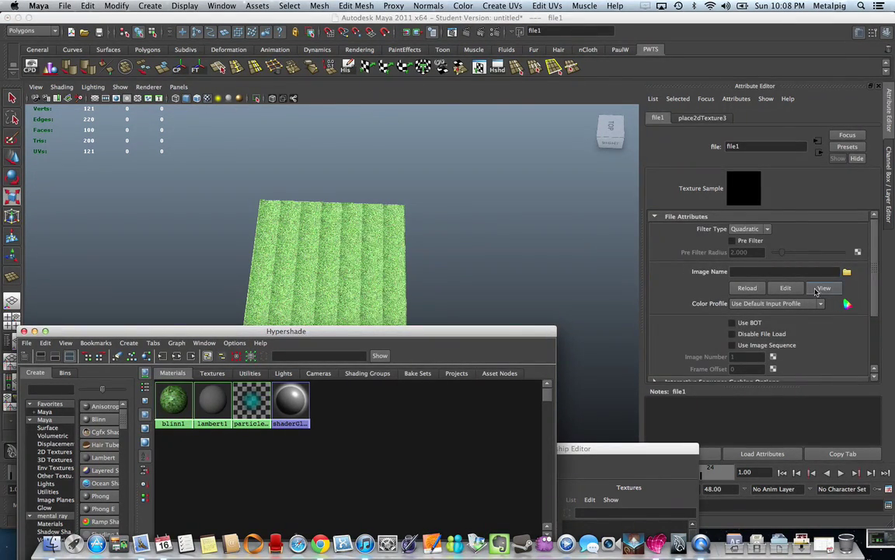
left_click(847, 274)
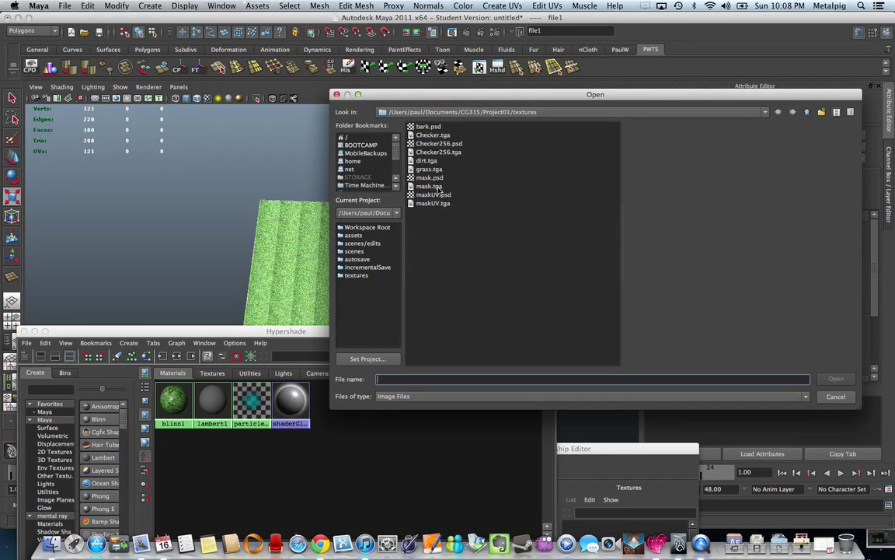
left_click(433, 189)
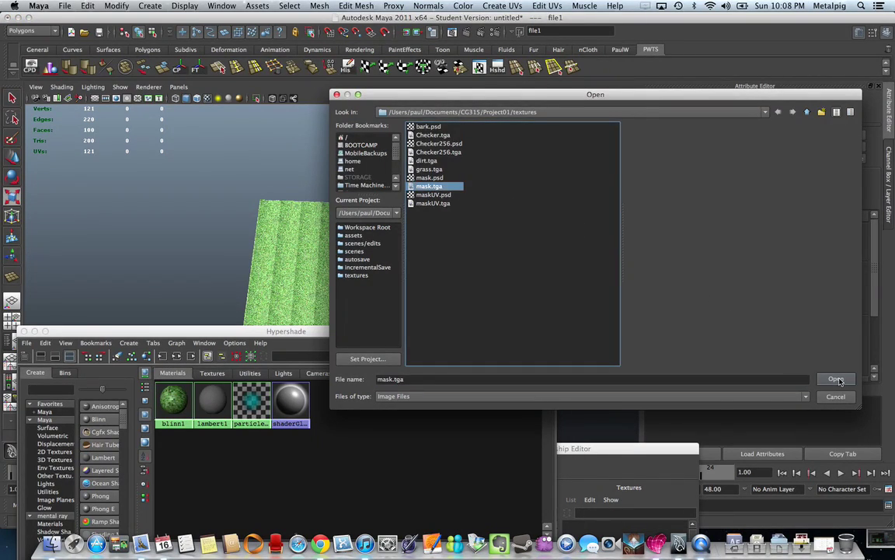
key("Return")
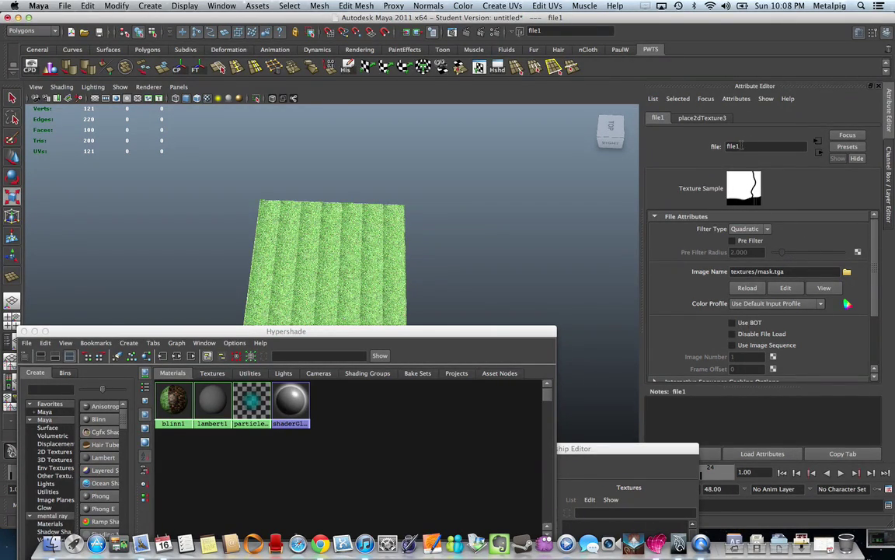
double_click(743, 146)
- Rename the file1 node to mask and select the plane
type("mask")
key("Return")
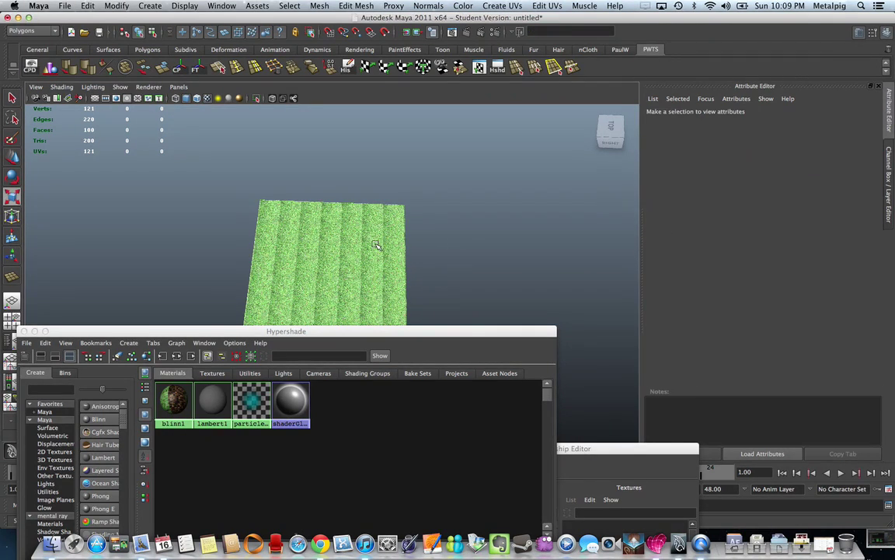
left_click(374, 245)
- In UV Linking, link the mask texture to the plane's mask UV set
right_click(377, 245)
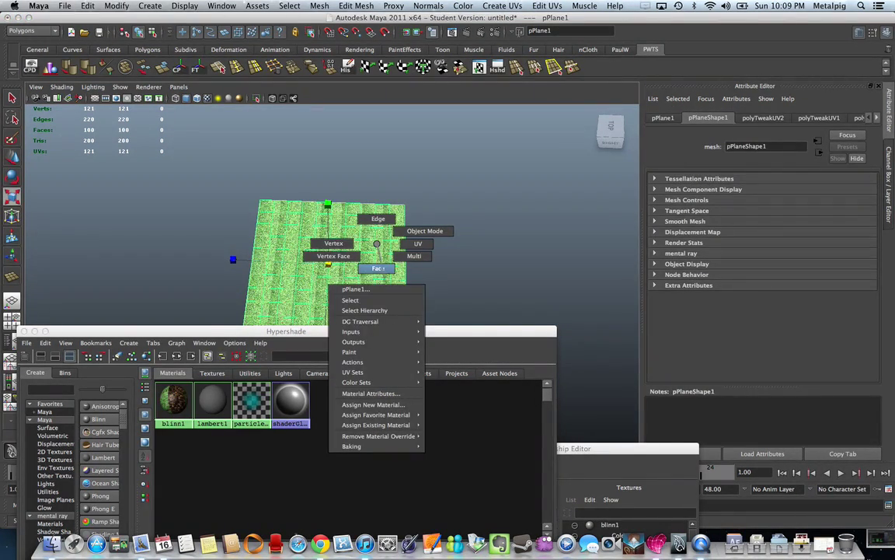
mouse_move(393, 376)
left_click(454, 373)
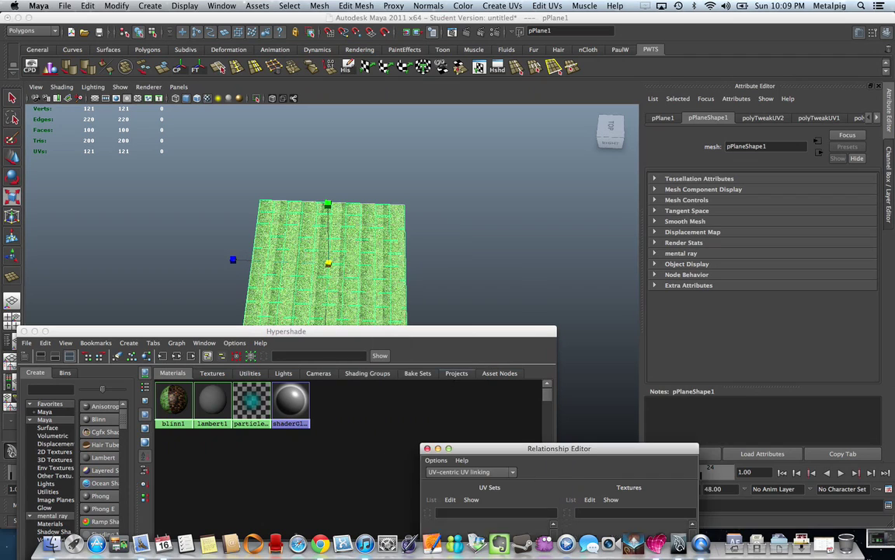
left_click_drag(519, 452, 552, 113)
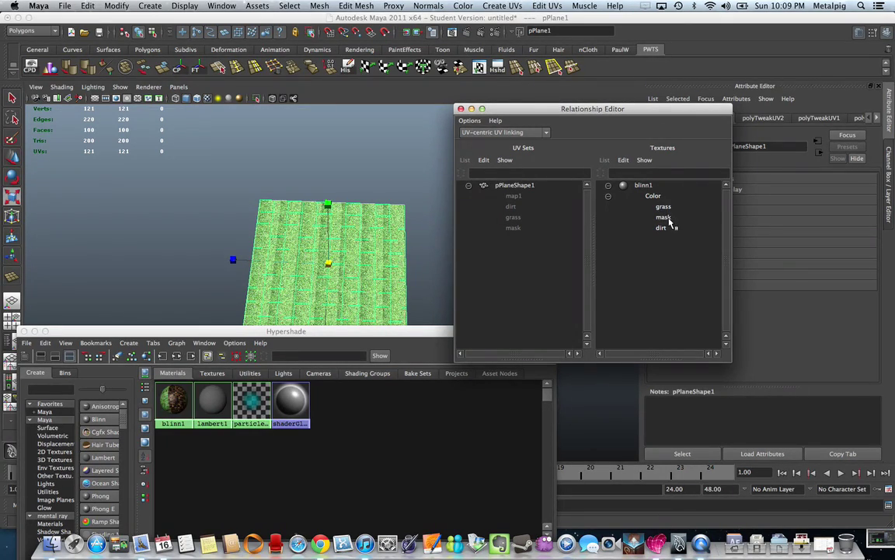
left_click(515, 228)
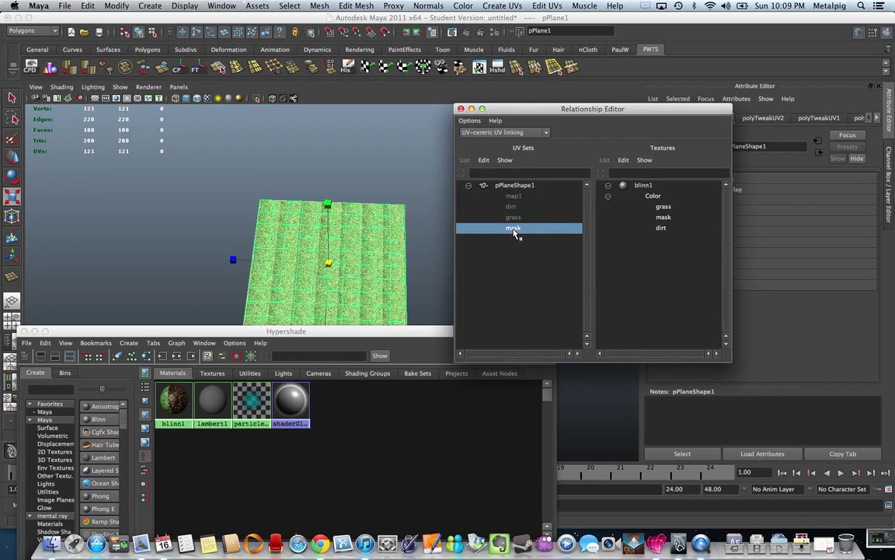
left_click(663, 217)
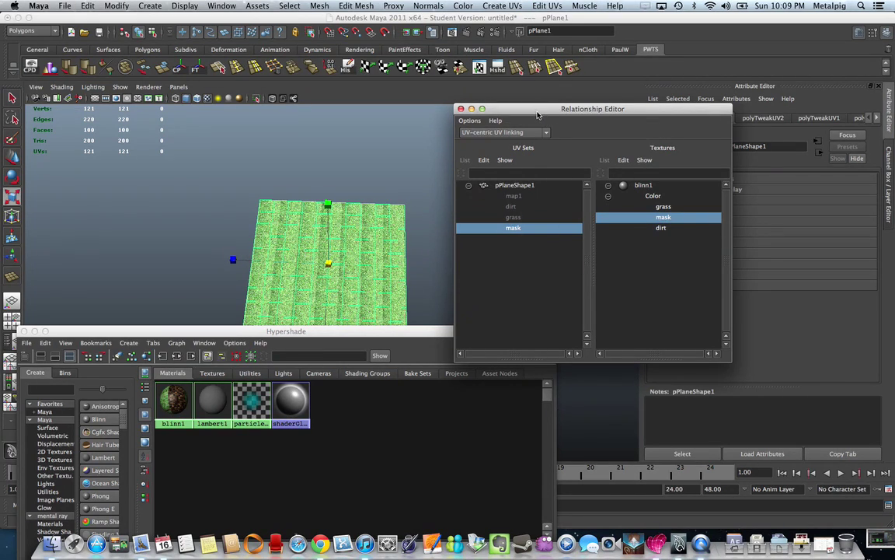
left_click_drag(537, 115, 581, 178)
left_click(430, 235)
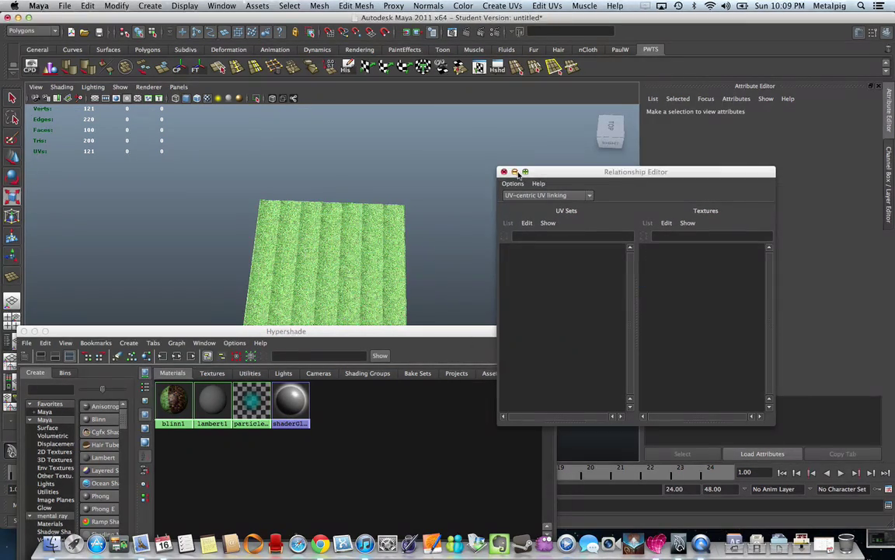
- Enable High Quality Rendering in the viewport to reveal the dirt border and path through the grass
left_click(503, 172)
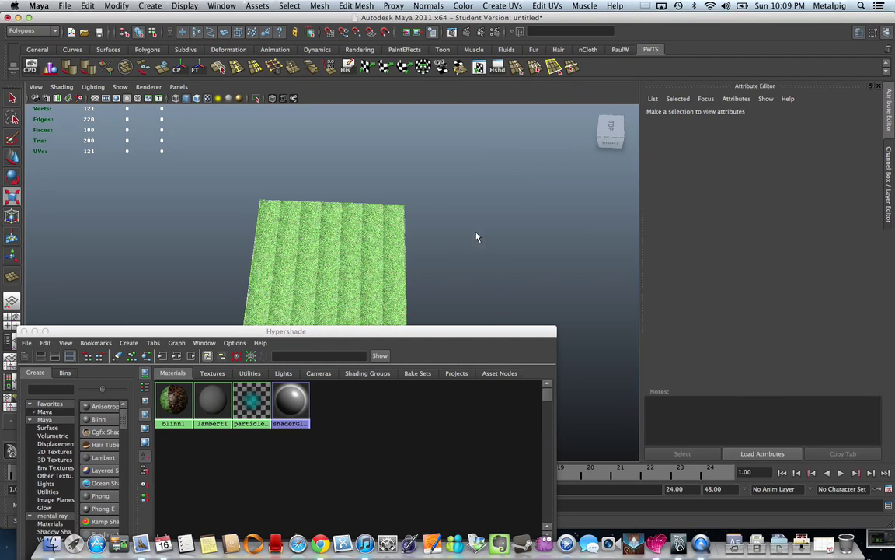
left_click_drag(346, 282, 324, 224, "alt")
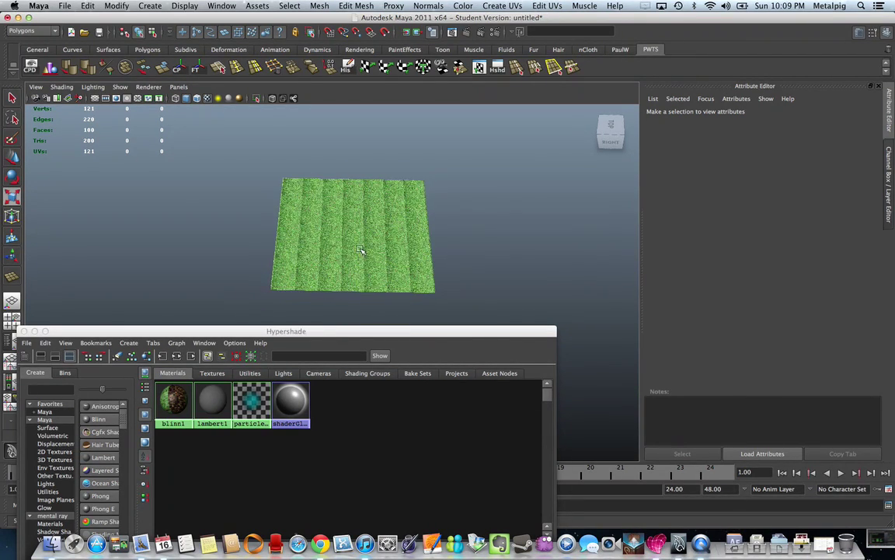
left_click(240, 98)
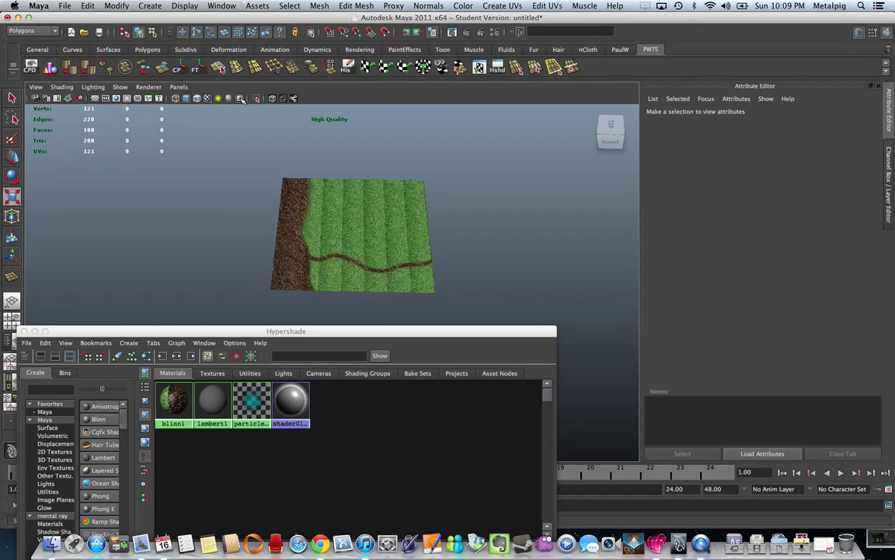
left_click_drag(355, 199, 298, 248, "alt")
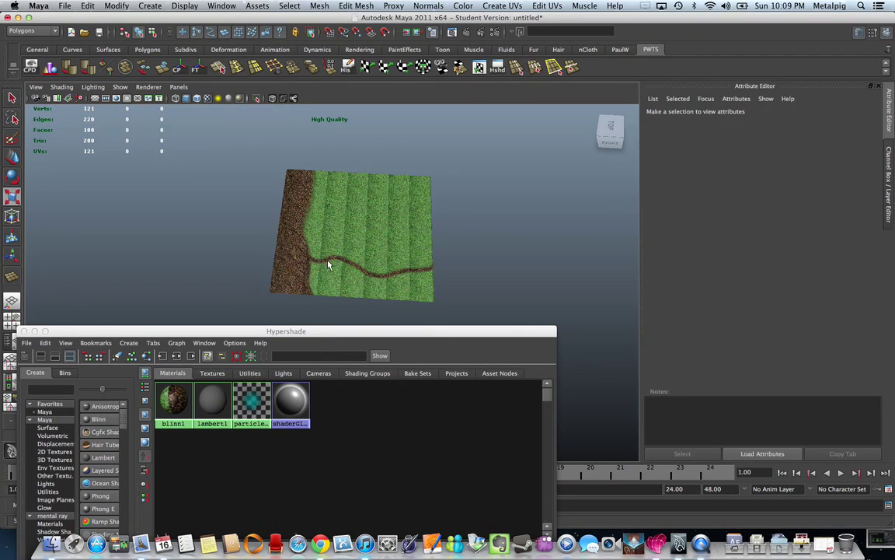
left_click(175, 400)
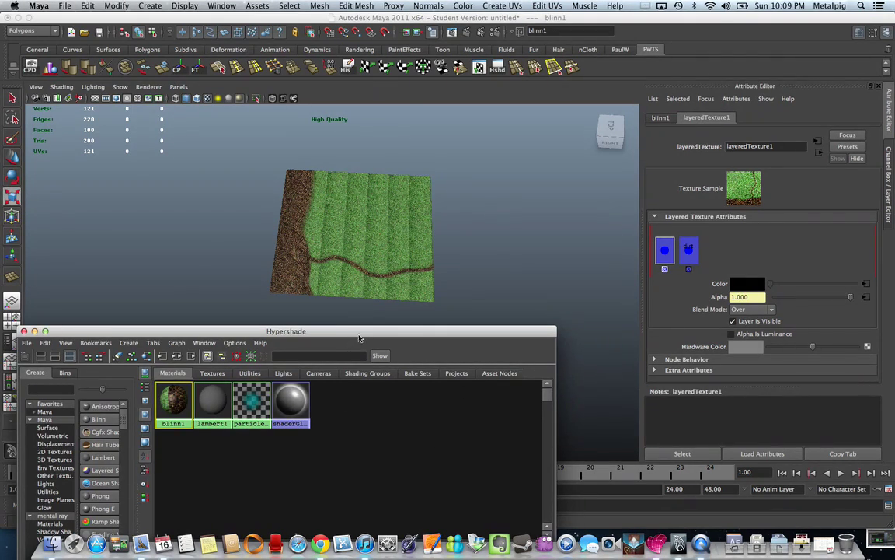
- Graph blinn1's input and output connections and open the mask file node's attributes
left_click_drag(319, 331, 336, 170)
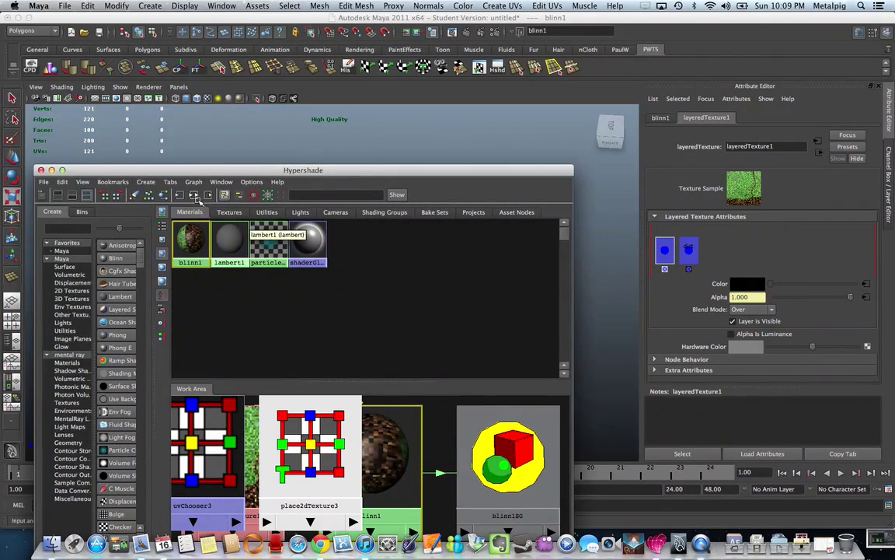
left_click(224, 194)
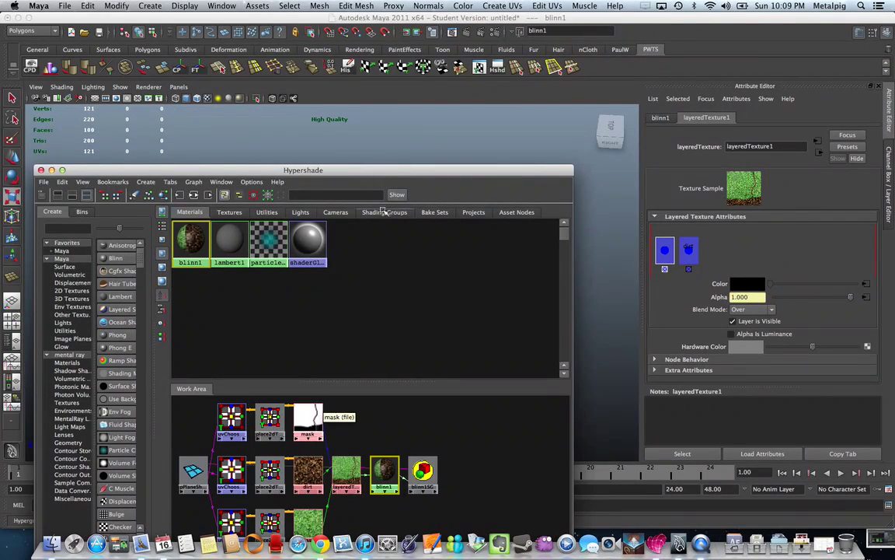
left_click_drag(379, 174, 344, 214)
left_click(319, 465)
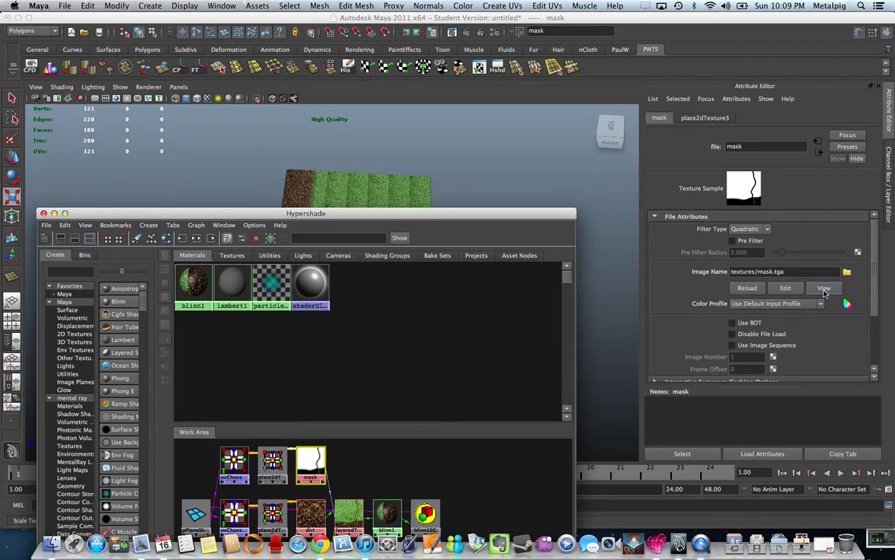
- View mask.tga in Preview, close it, and bring up the Dock's ART applications stack
left_click(822, 290)
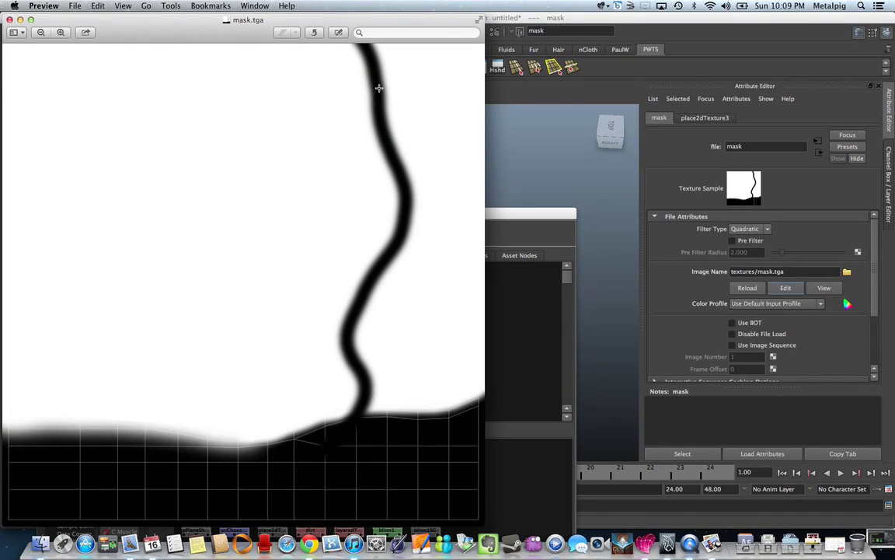
left_click(10, 19)
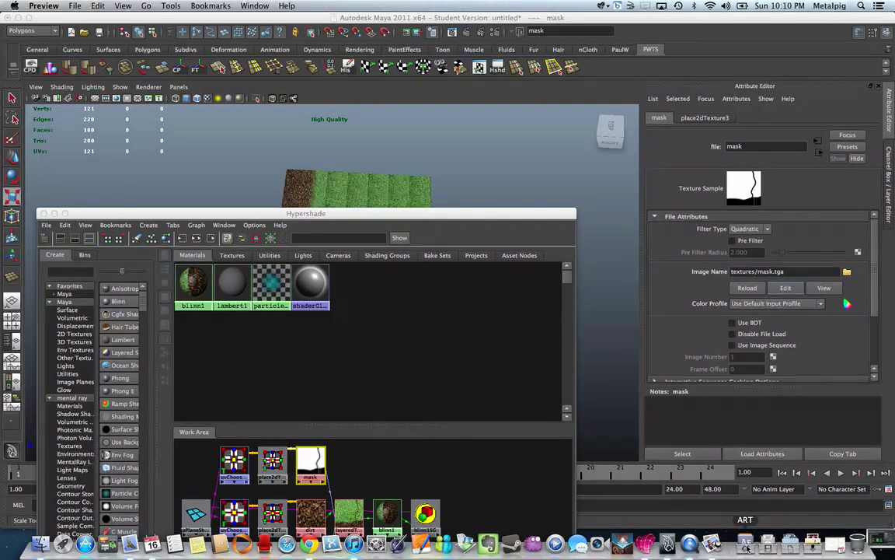
left_click(746, 547)
- Launch Photoshop and open mask.tga from the recent files list
left_click(835, 335)
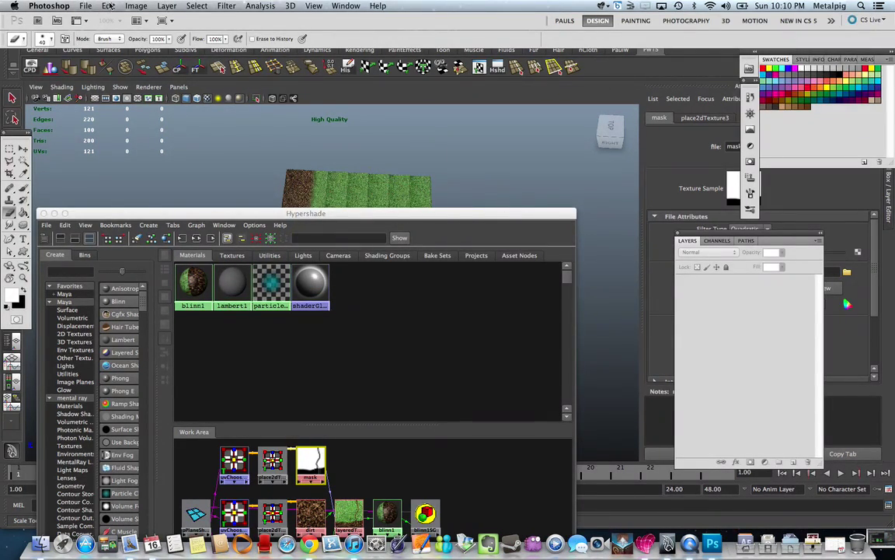
left_click(84, 6)
mouse_move(140, 73)
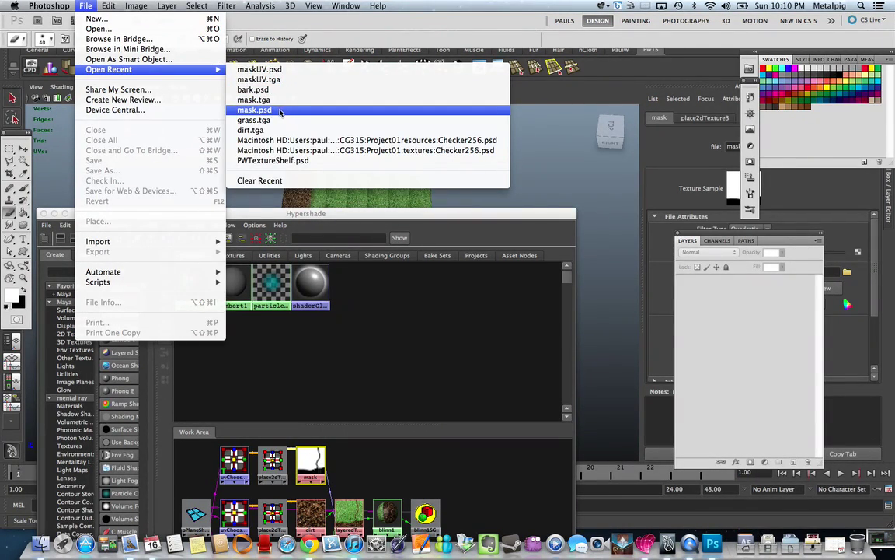
left_click(253, 99)
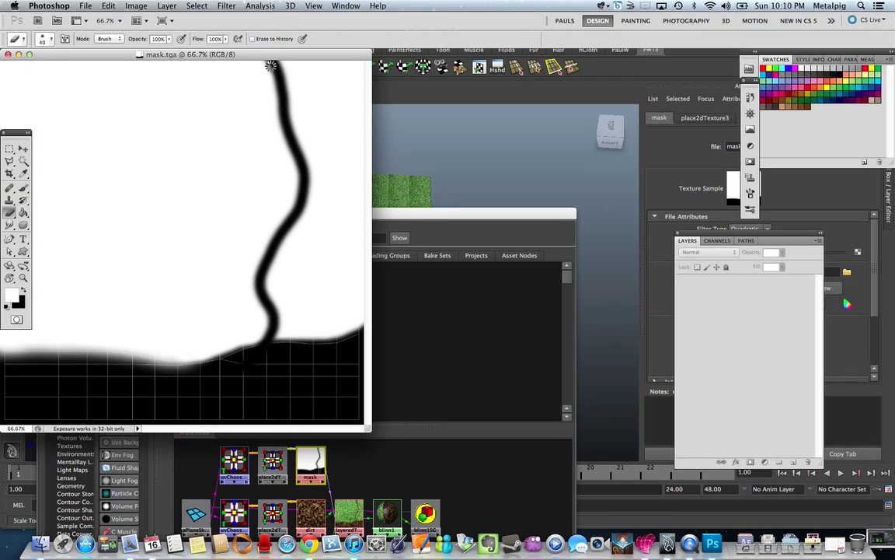
left_click_drag(264, 56, 509, 89)
- Paint a black dirt path branching up-left with the brush, then save and close mask.tga
key("b")
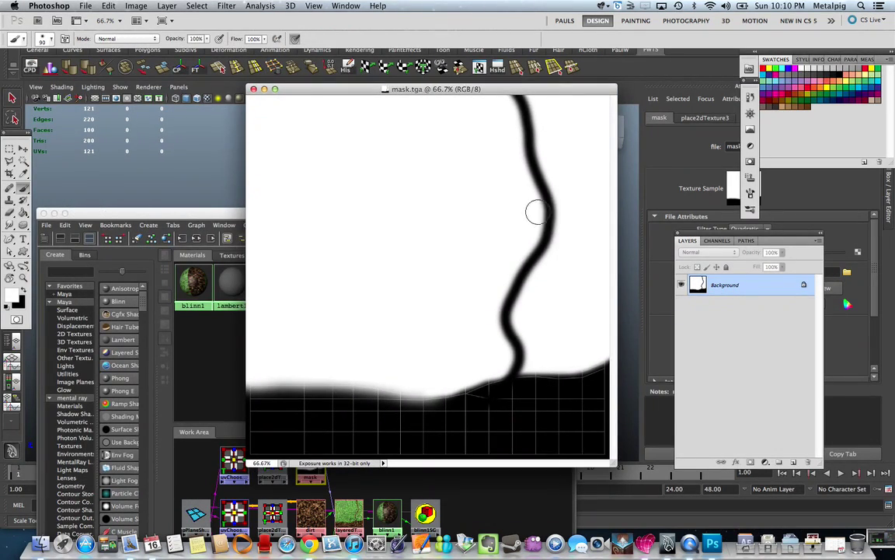
left_click(536, 208)
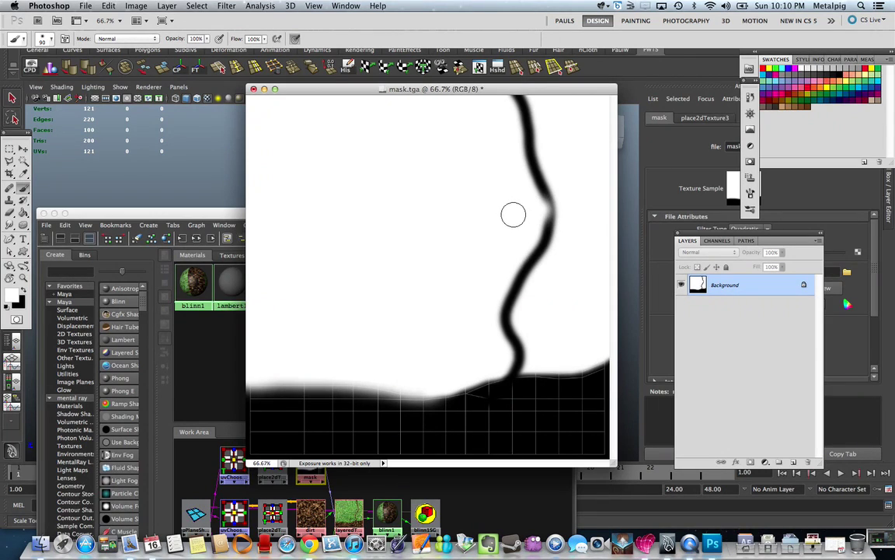
key("x")
left_click(545, 209)
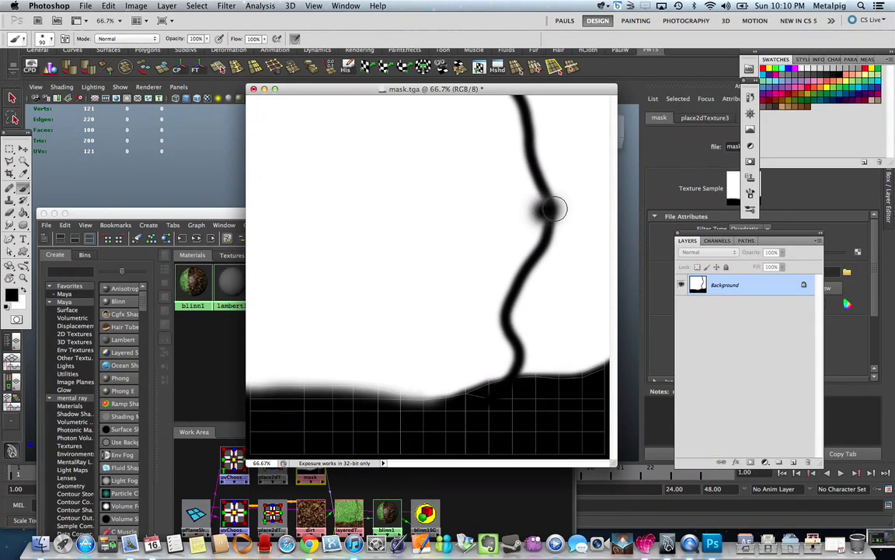
mouse_move(554, 209)
left_mouse_down()
mouse_move(501, 202)
mouse_move(463, 174)
mouse_move(415, 89)
left_mouse_up()
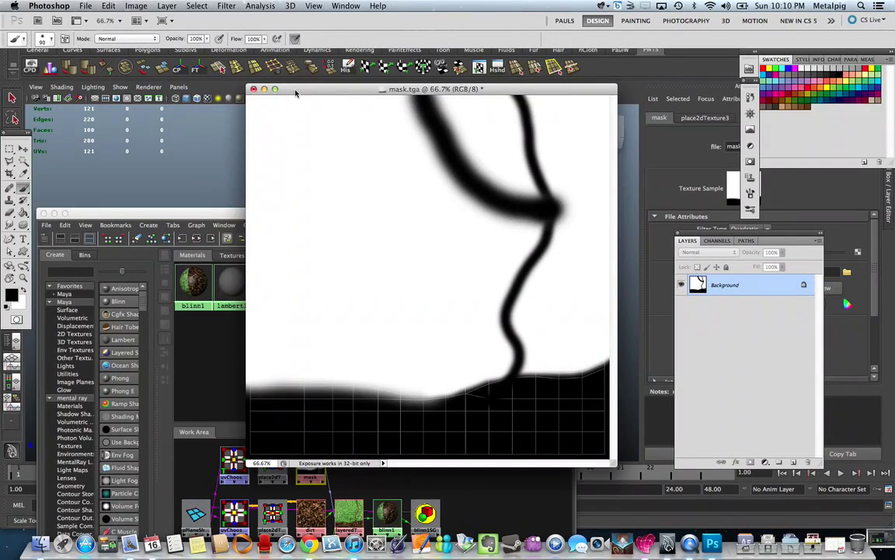
key("super+s")
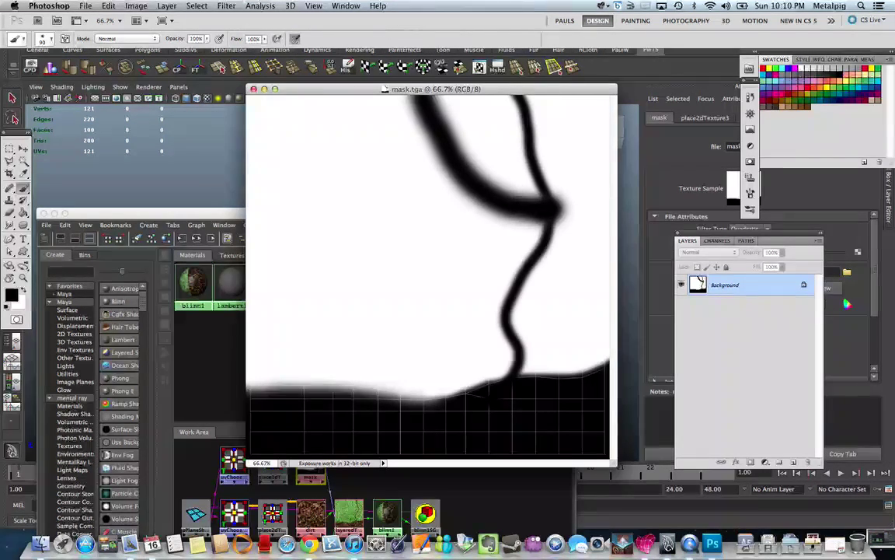
left_click(253, 89)
- Reload the edited mask texture and orbit to inspect the new branching path
left_click_drag(296, 213, 318, 311)
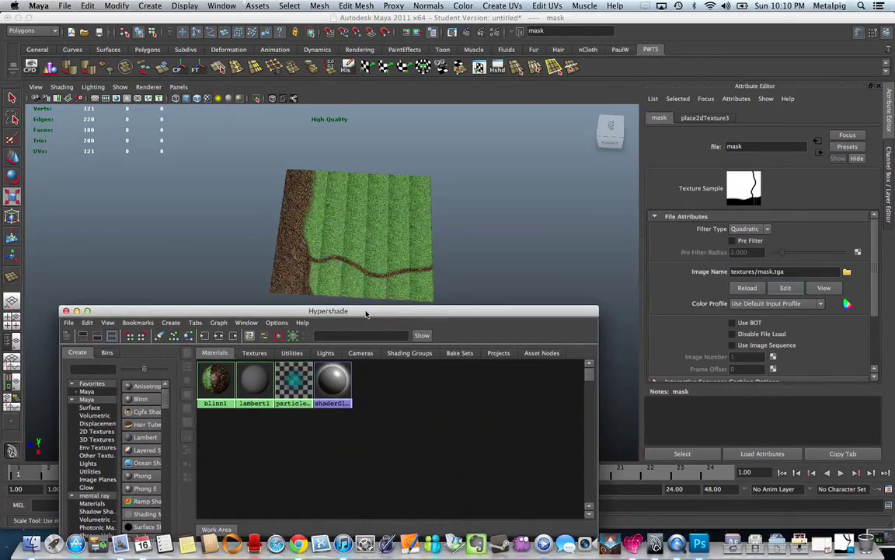
left_click(748, 288)
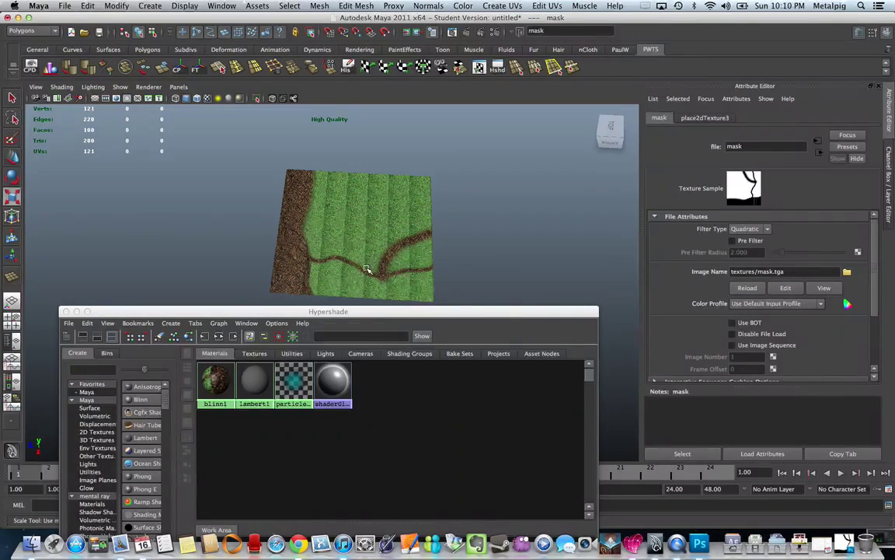
left_click_drag(367, 269, 334, 196, "alt")
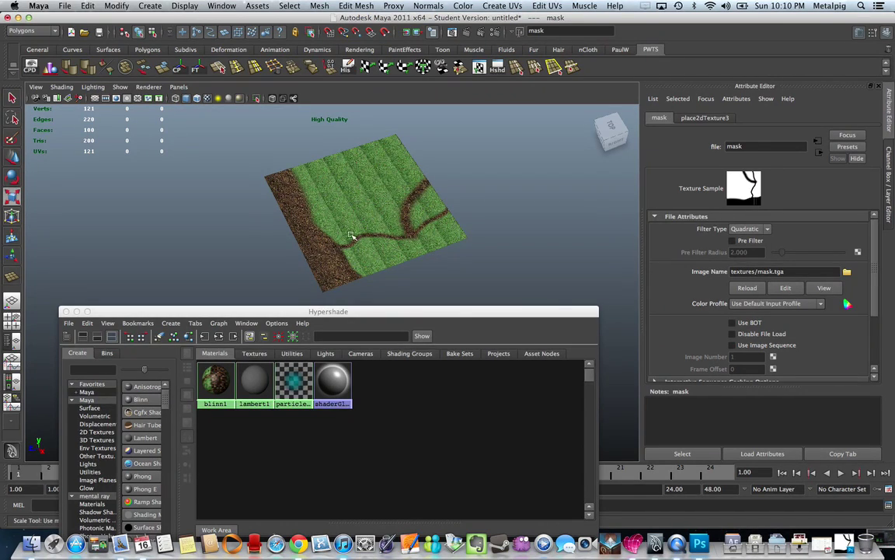
left_click_drag(352, 235, 386, 226, "alt")
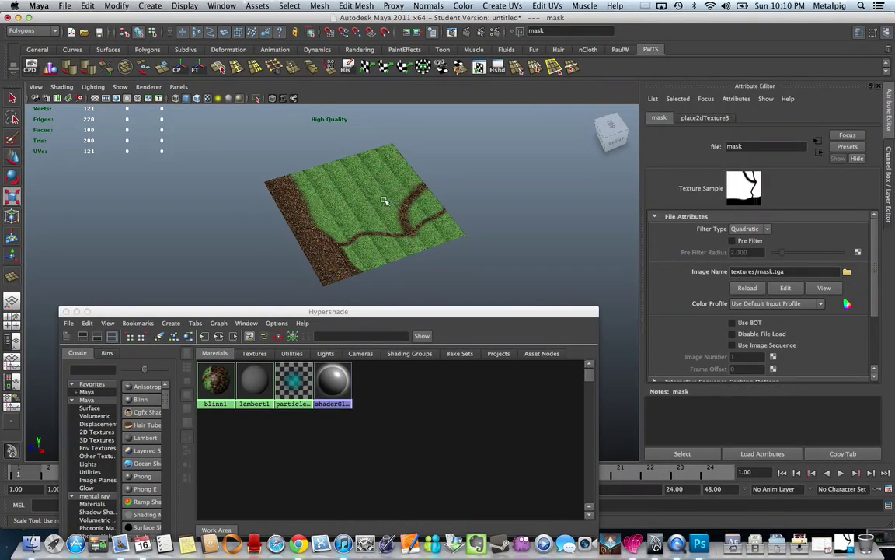
left_click_drag(383, 201, 400, 216, "alt")
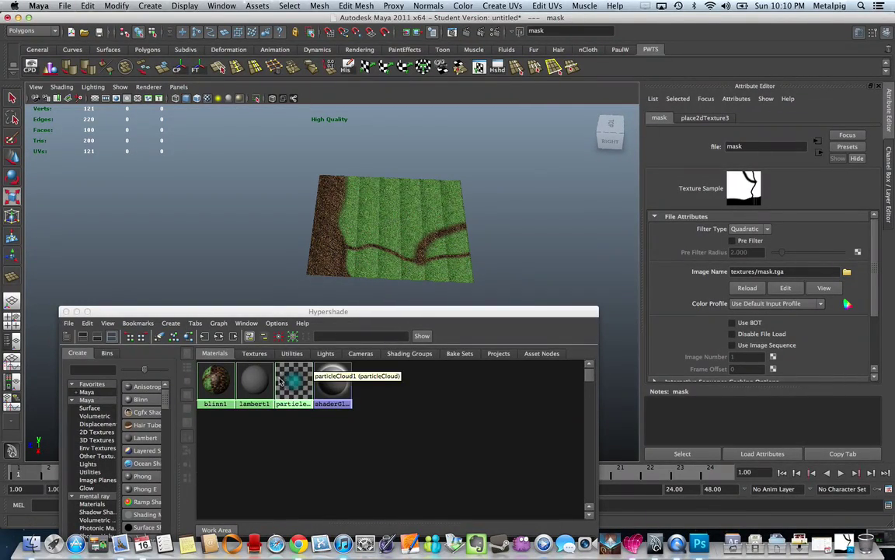
- Show the layered texture's attributes, then select pPlane1 and open the UV Texture Editor
left_click_drag(272, 316, 253, 269)
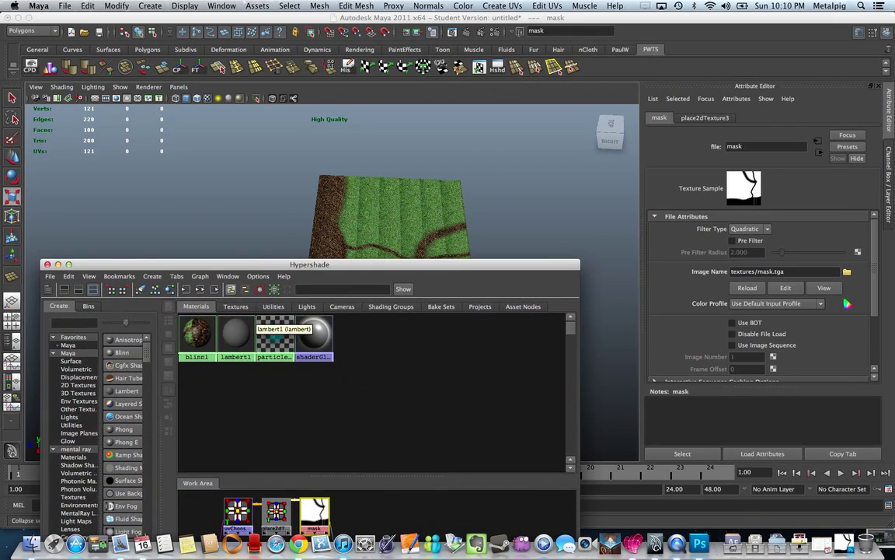
left_click_drag(312, 267, 197, 174)
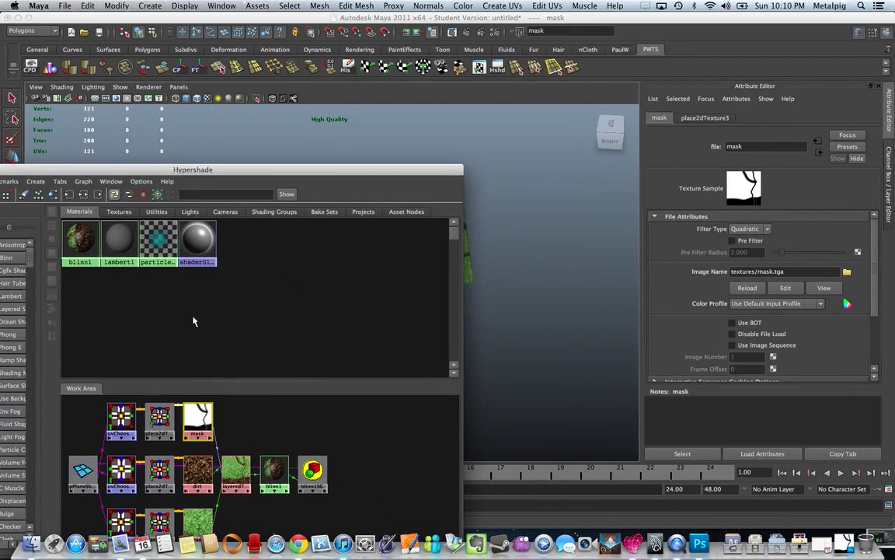
left_click(235, 470)
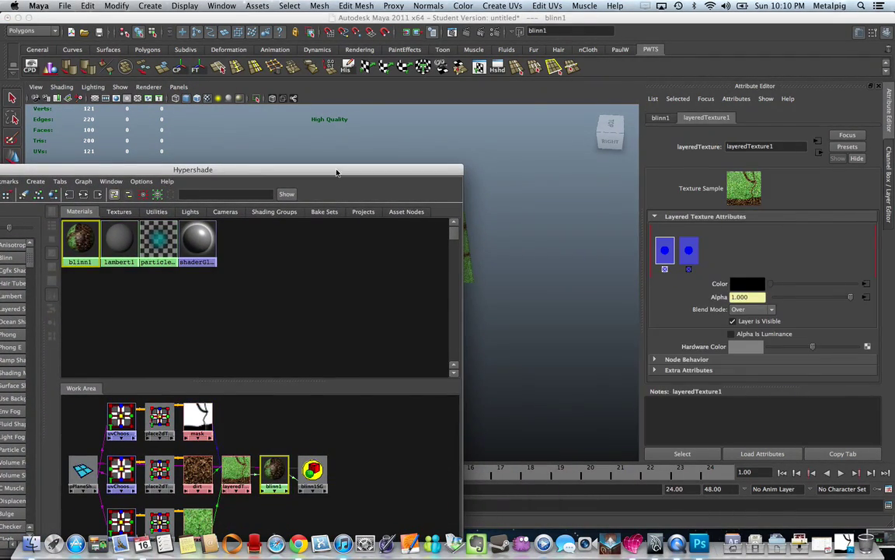
left_click_drag(194, 169, 176, 342)
left_click(376, 243)
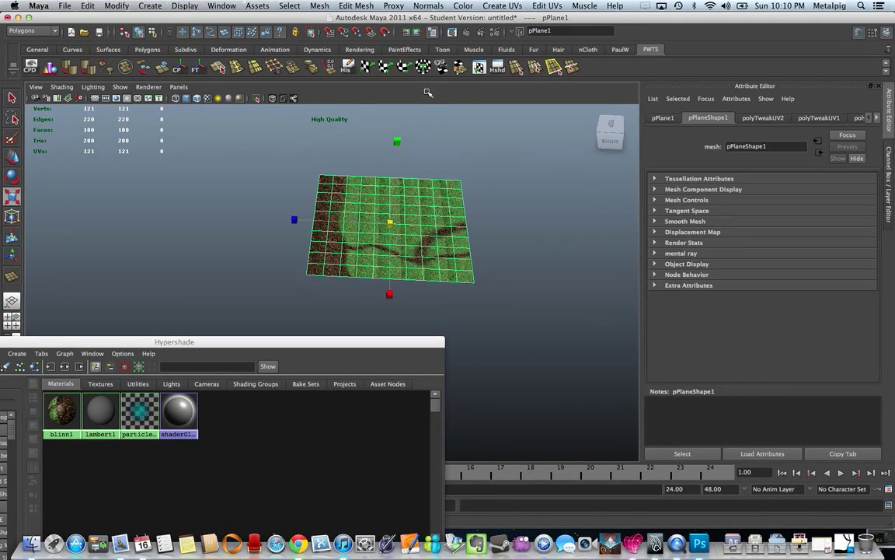
left_click(480, 69)
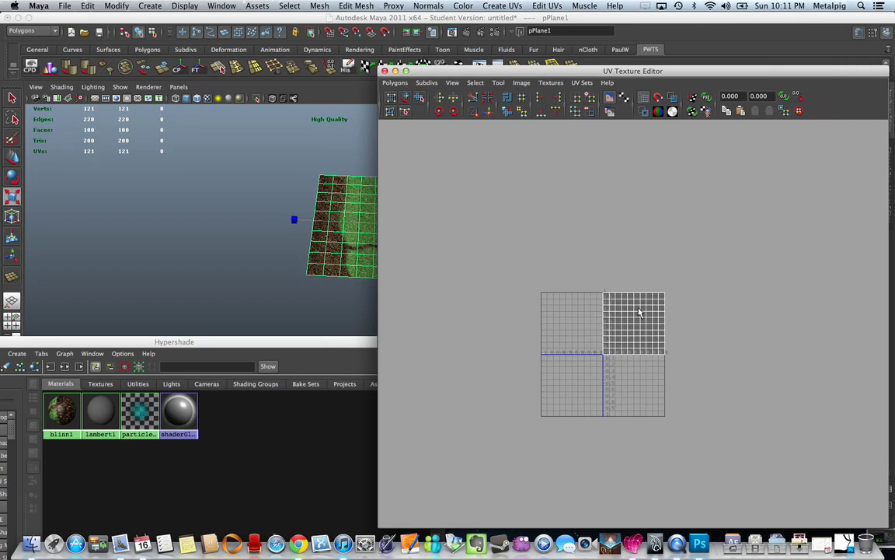
- Display the grass UV set over the dirt texture, then close the UV Texture Editor
left_click(586, 83)
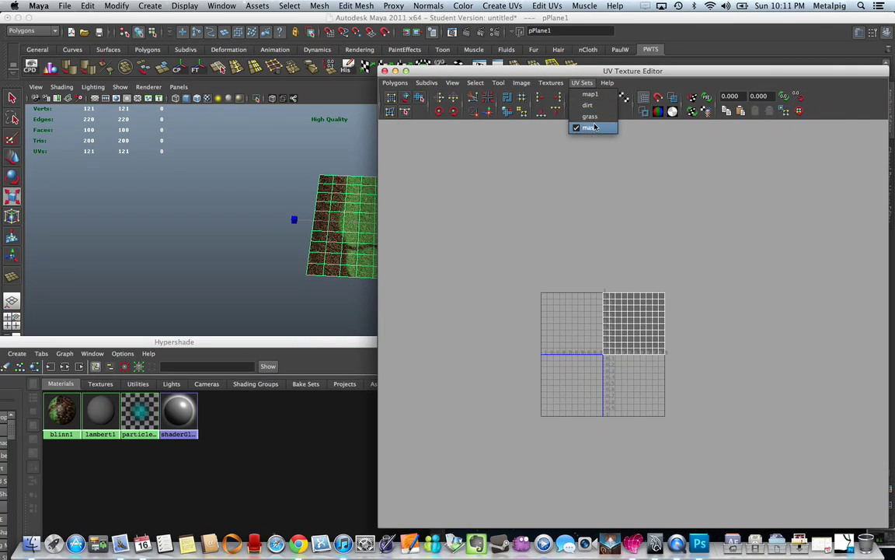
left_click(591, 123)
left_click(551, 83)
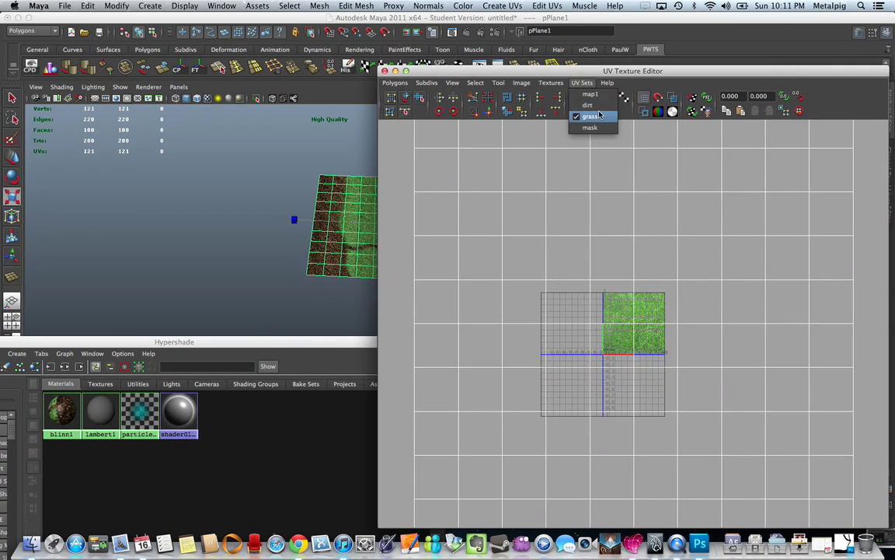
left_click(544, 95)
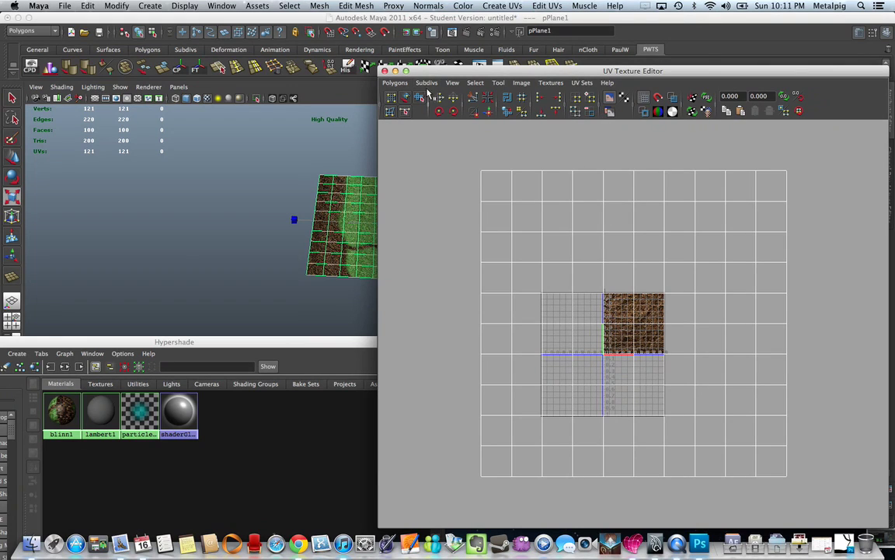
left_click(384, 70)
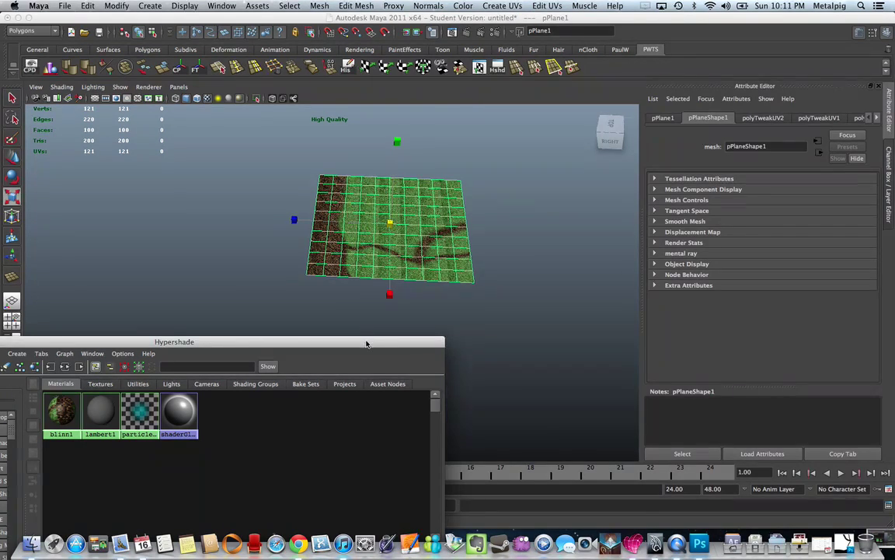
- Maximise and restore the Hypershade, then orbit and zoom to an overhead close-up of the plane
double_click(366, 343)
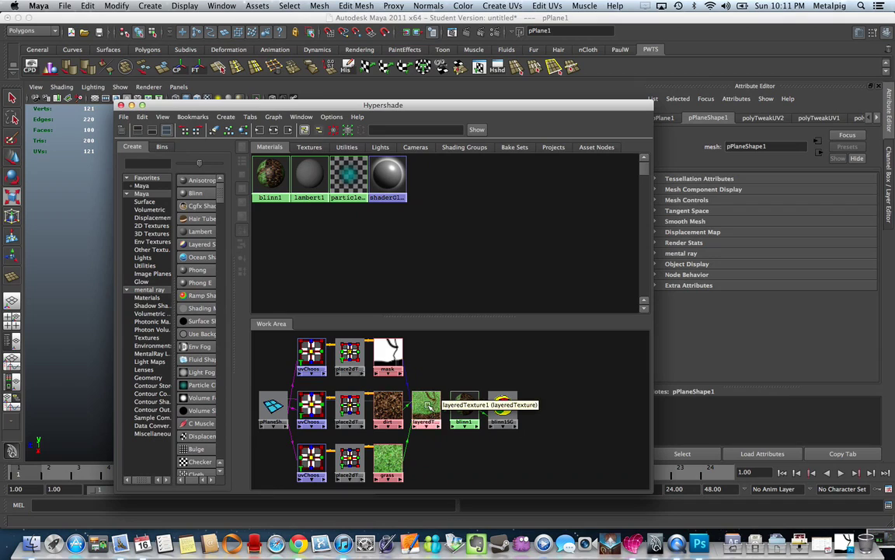
double_click(389, 105)
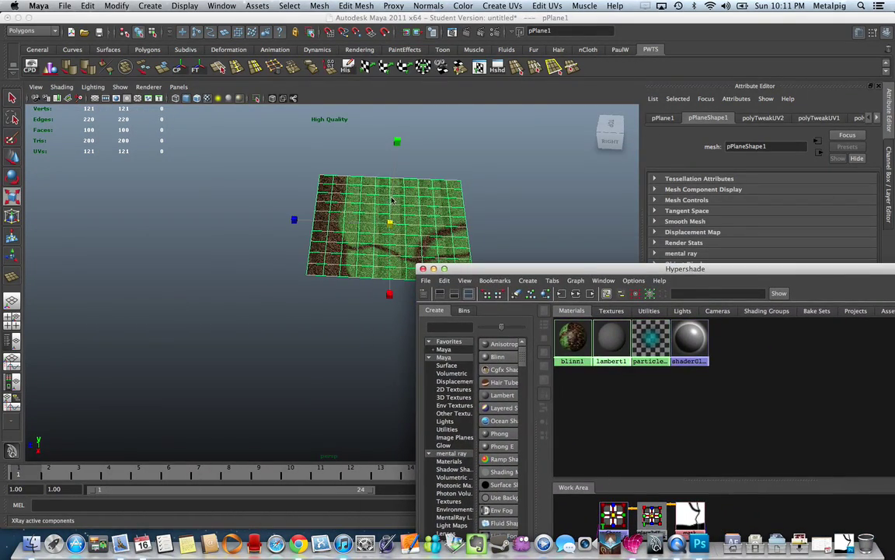
left_click_drag(304, 273, 354, 270, "alt")
right_click_drag(355, 270, 381, 262, "alt")
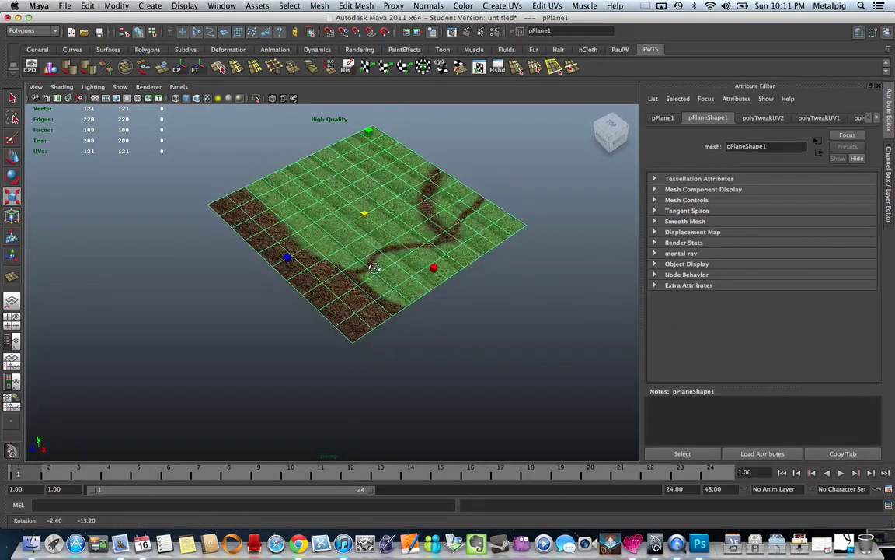
left_click_drag(374, 267, 330, 251, "alt")
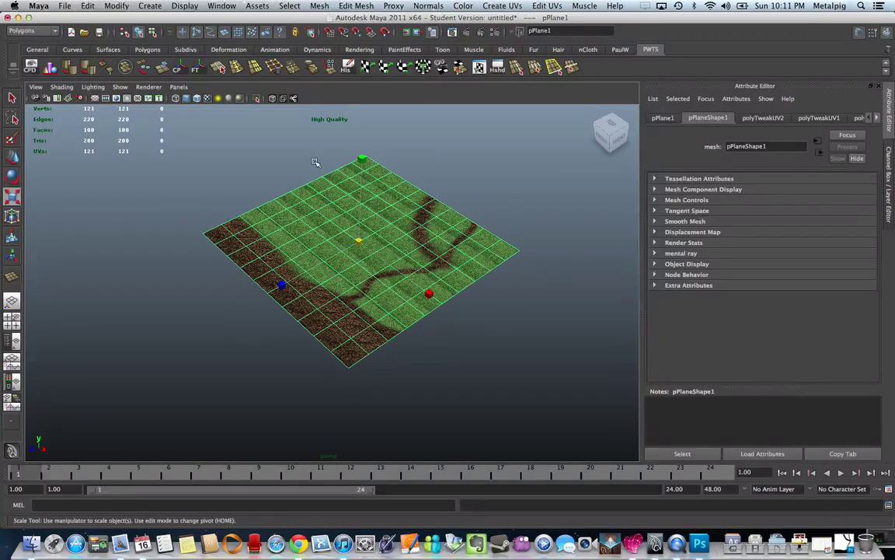